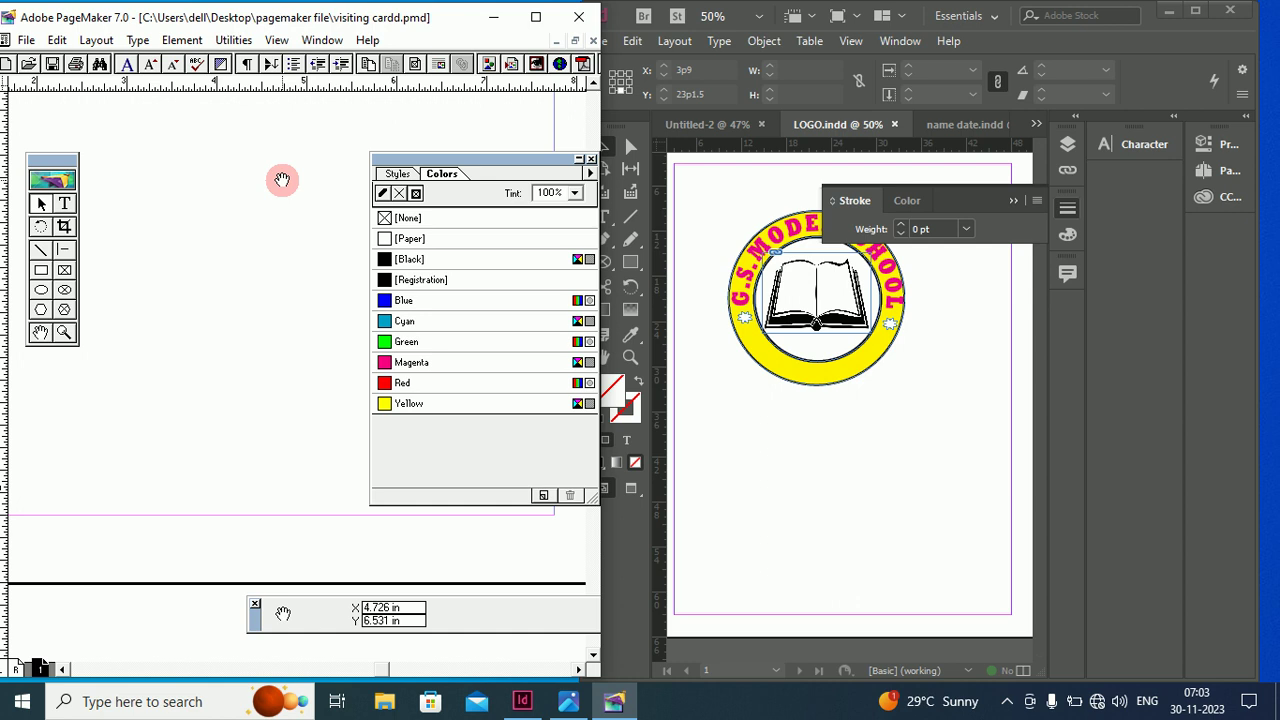
Maximize the PageMaker window, bring the whole visiting card into view and move the Colors palette clear of the card
{"action": "left_click", "coordinate": [535, 18]}
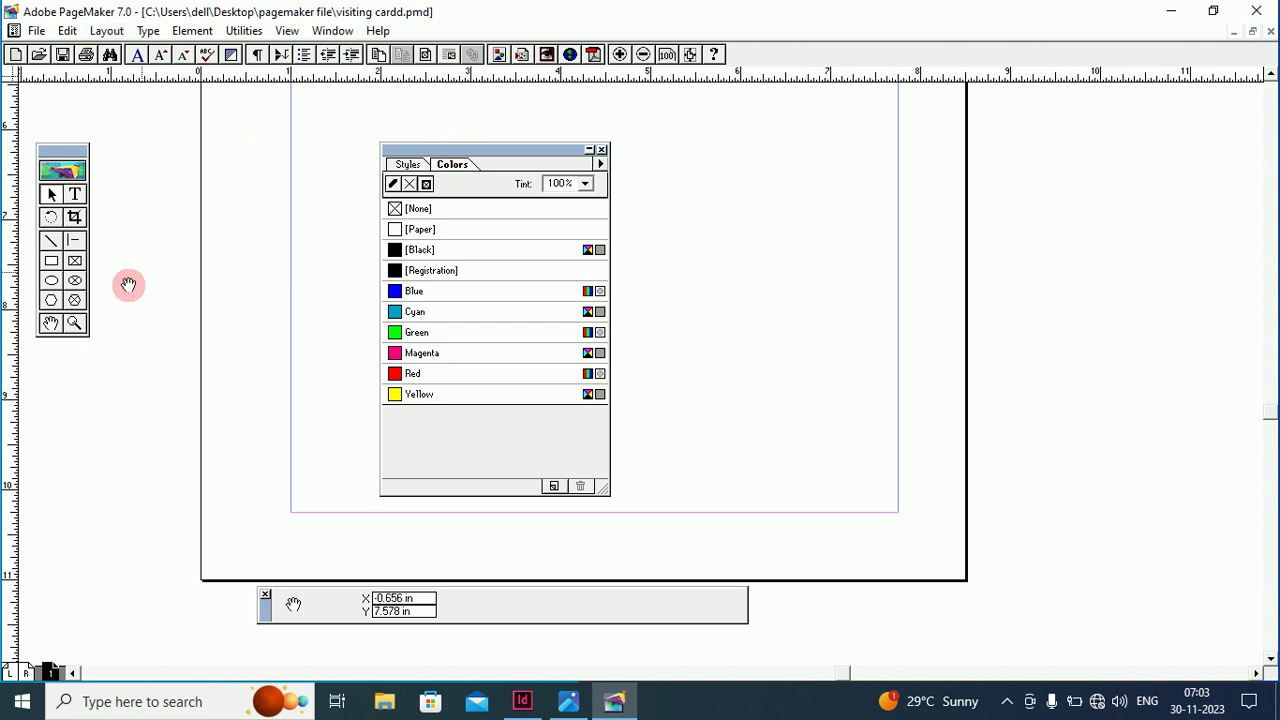
{"action": "left_click", "coordinate": [53, 330]}
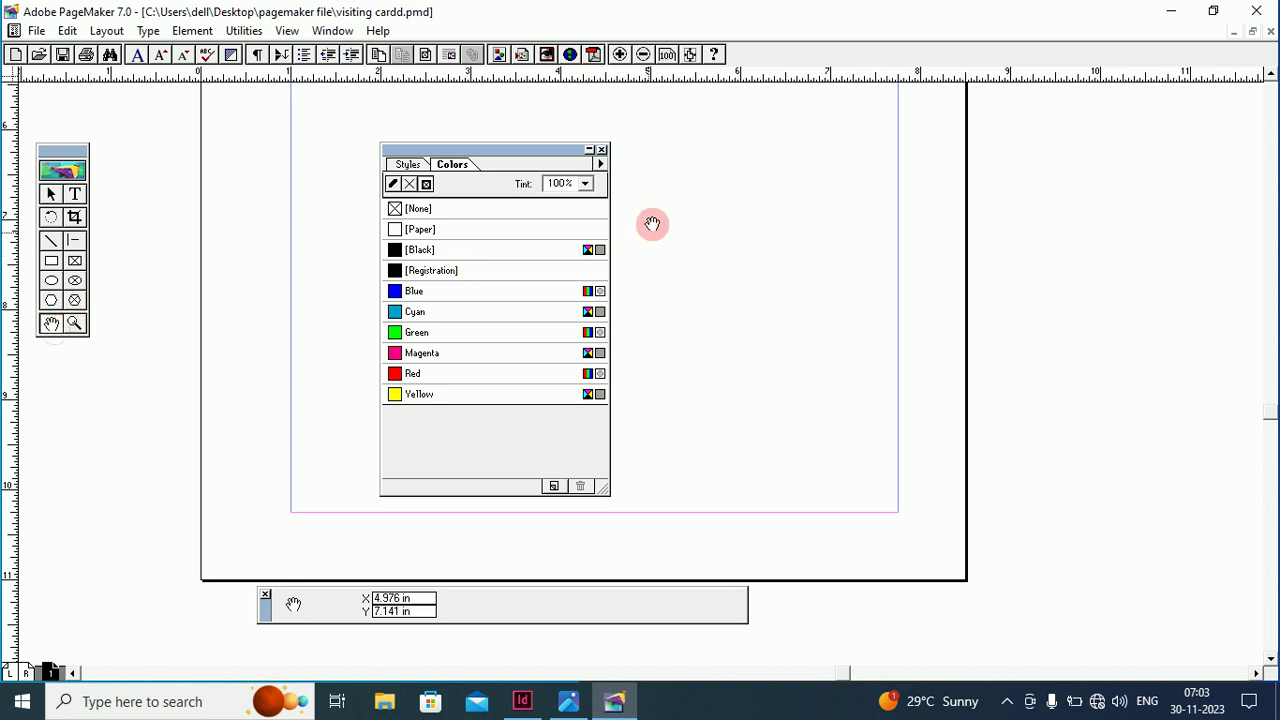
{"action": "left_click_drag", "start_coordinate": [657, 215], "coordinate": [666, 373]}
{"action": "left_click_drag", "start_coordinate": [714, 209], "coordinate": [723, 317]}
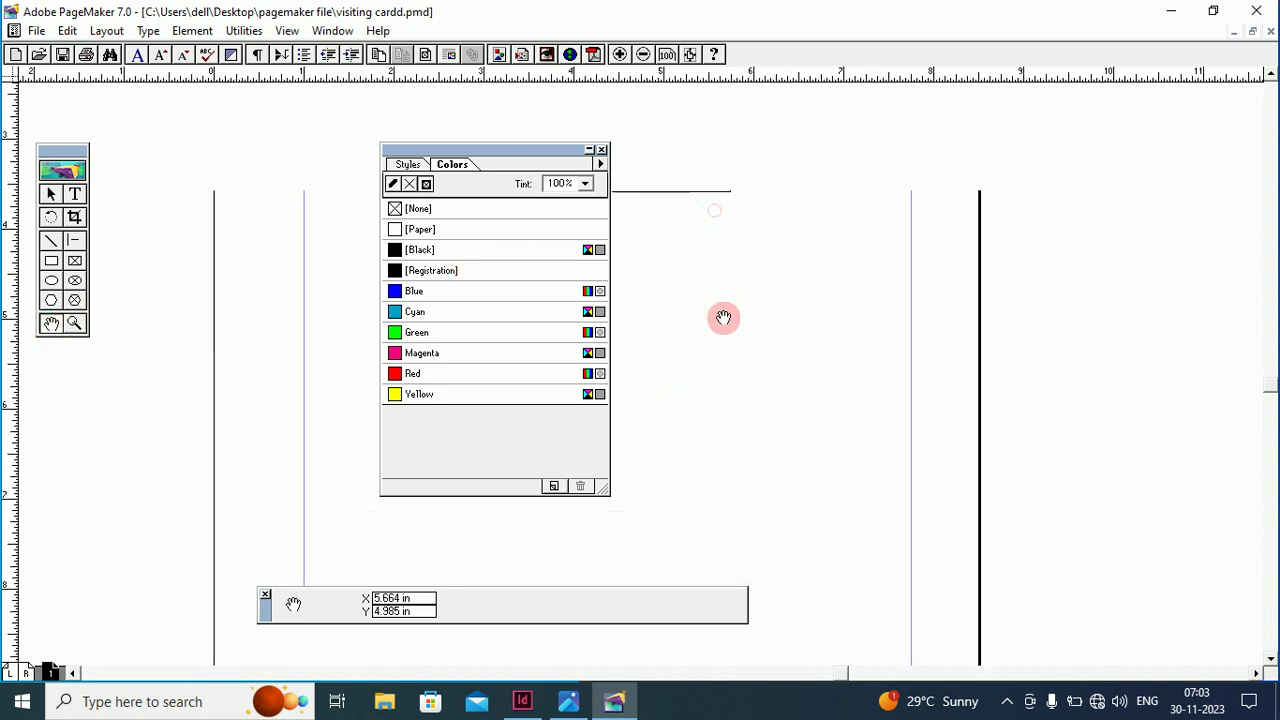
{"action": "left_click_drag", "start_coordinate": [906, 171], "coordinate": [894, 254]}
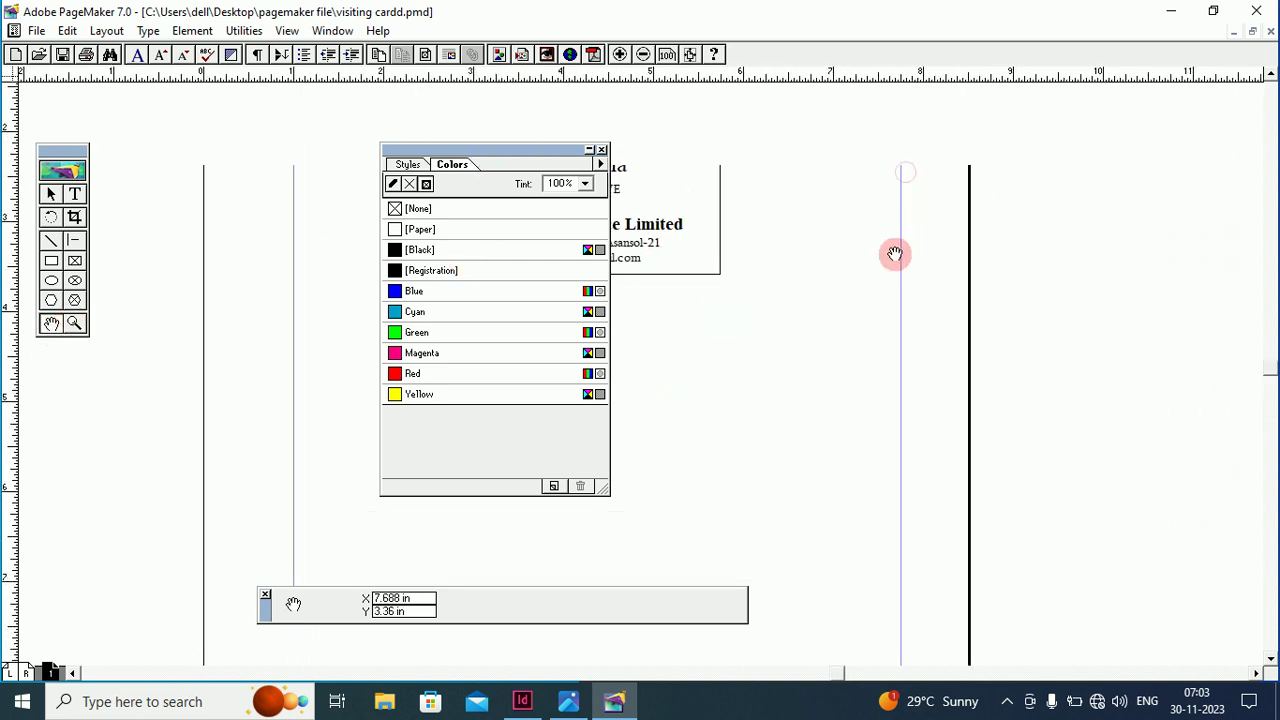
{"action": "left_click", "coordinate": [519, 164]}
{"action": "left_click_drag", "start_coordinate": [519, 164], "coordinate": [969, 208]}
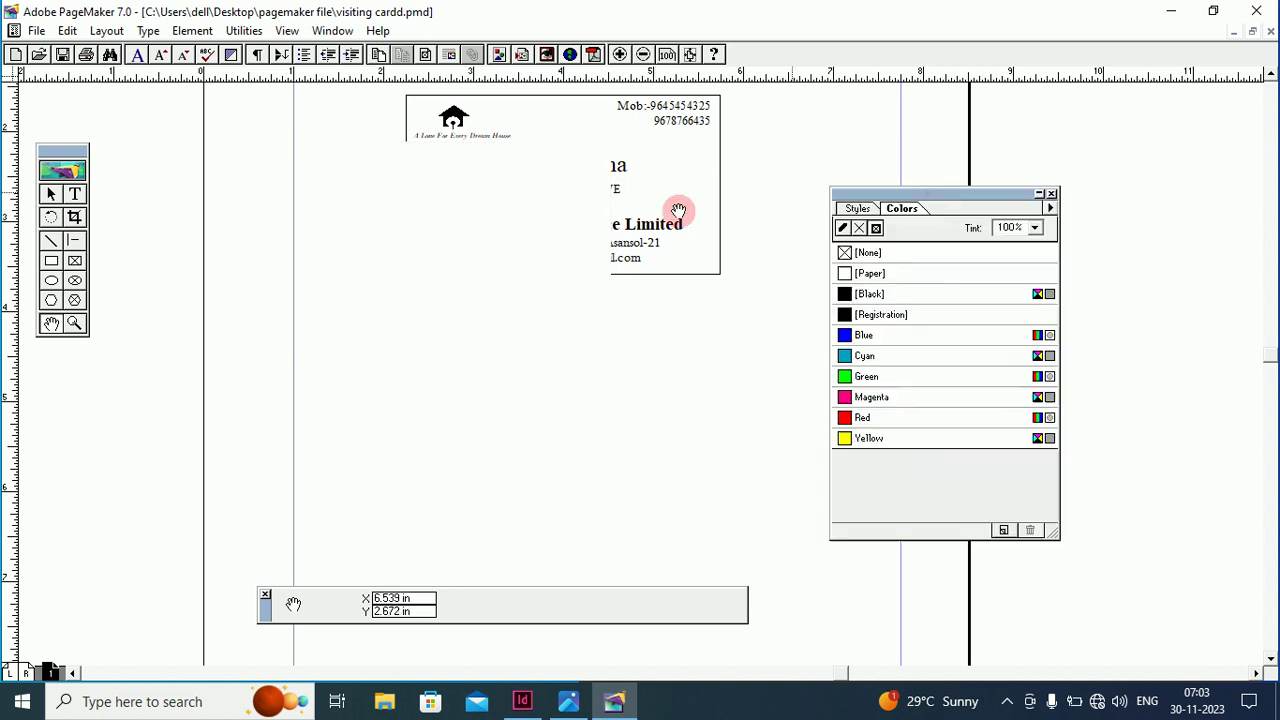
{"action": "left_click_drag", "start_coordinate": [383, 219], "coordinate": [383, 266]}
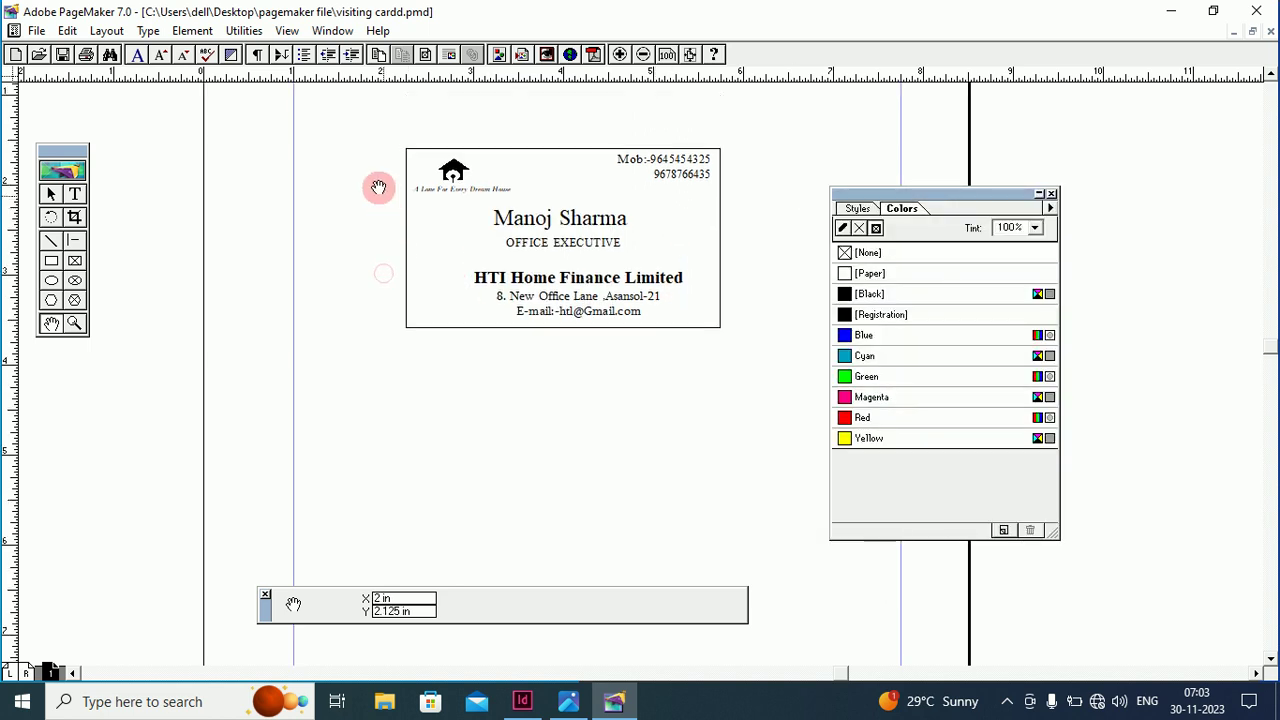
{"action": "left_click_drag", "start_coordinate": [377, 189], "coordinate": [369, 220]}
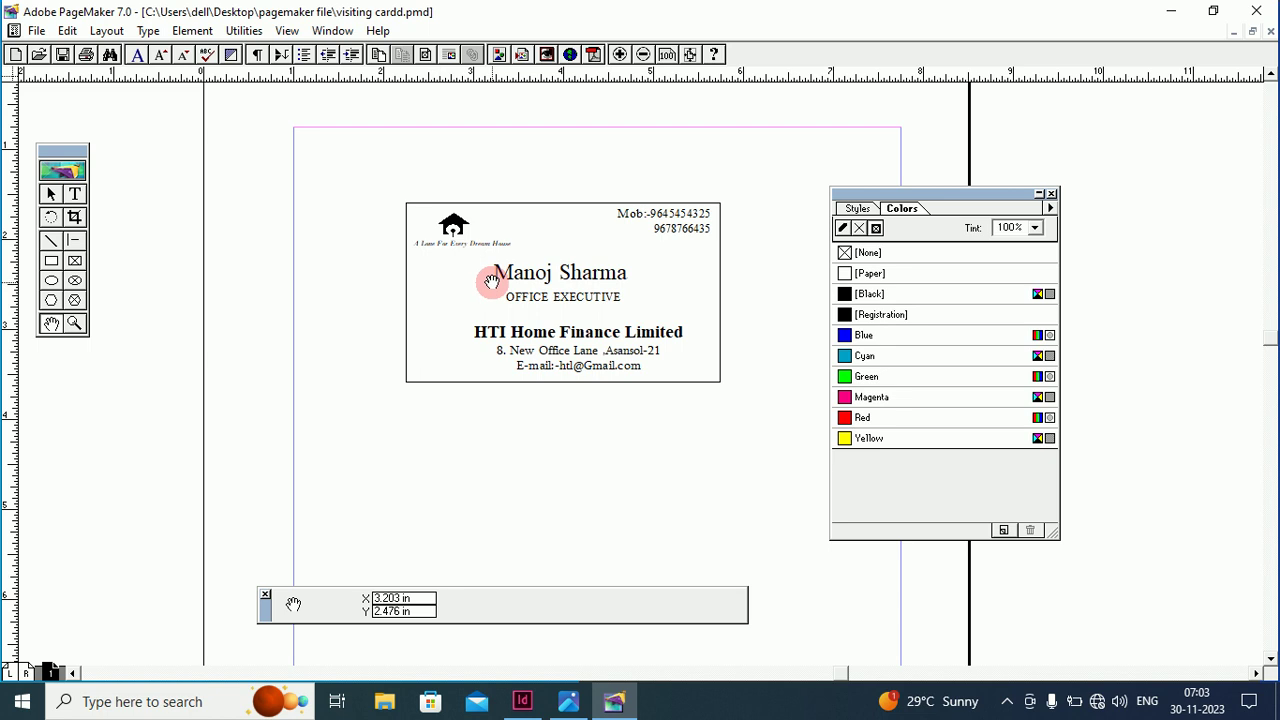
Select the visiting card with the Pointer tool to check its grouping, and clear the selection
{"action": "left_click", "coordinate": [51, 194]}
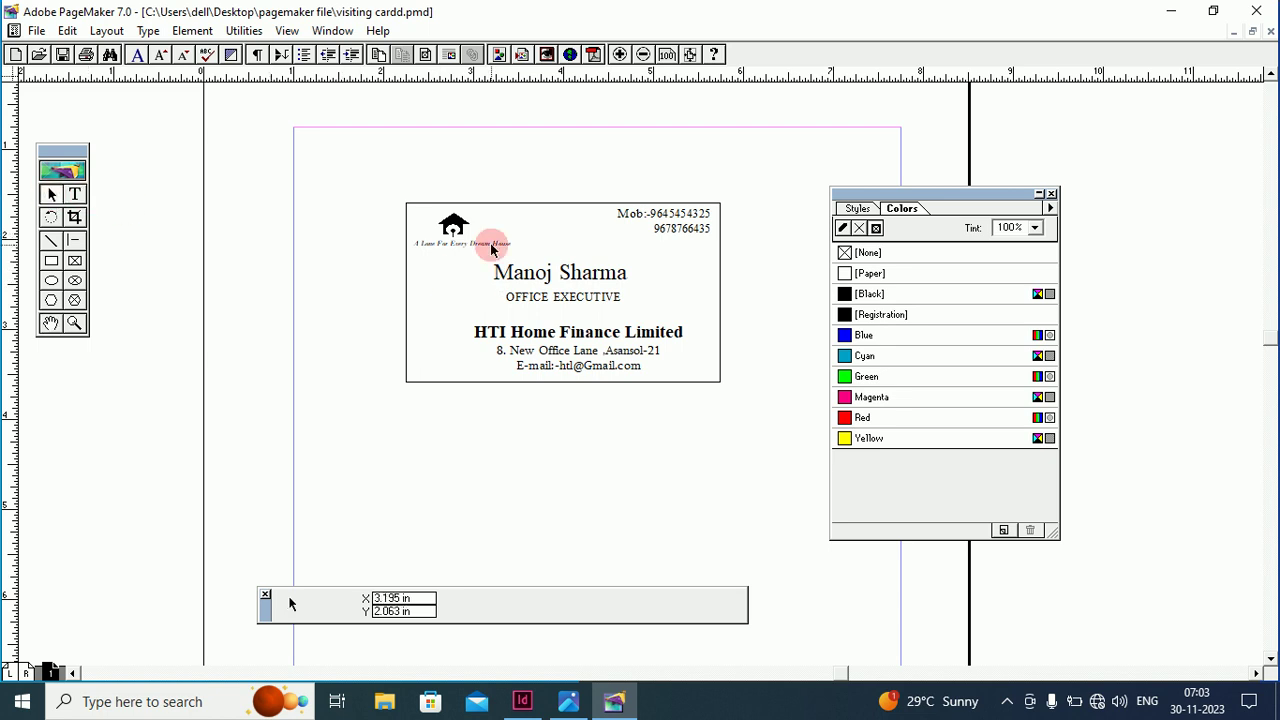
{"action": "left_click", "coordinate": [505, 279]}
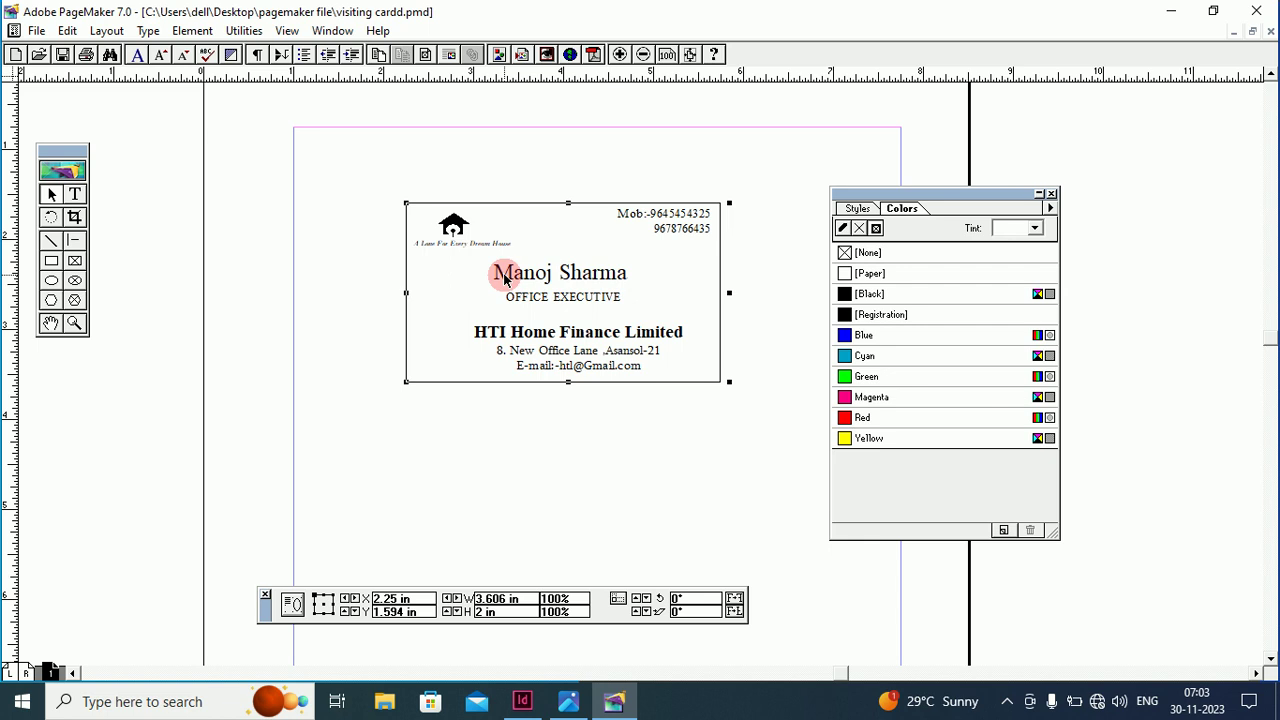
{"action": "left_click", "coordinate": [235, 210]}
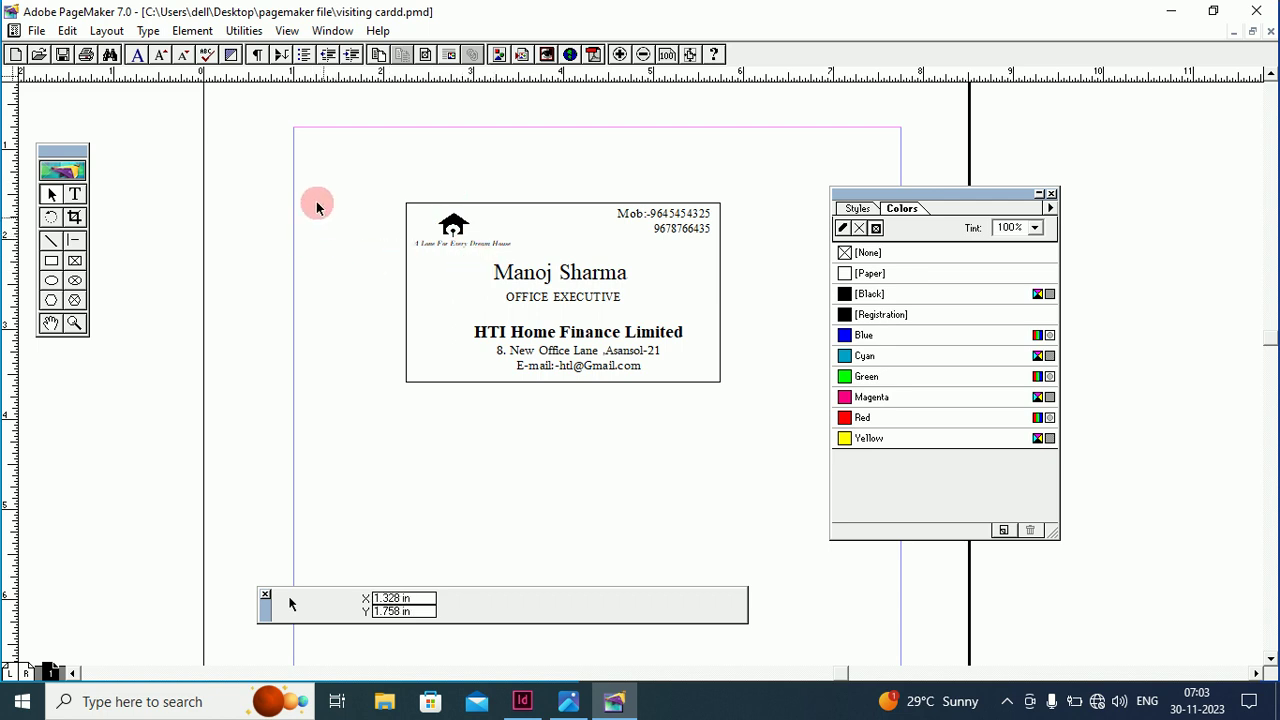
Save the visiting card publication under its existing name
{"action": "left_click", "coordinate": [37, 34]}
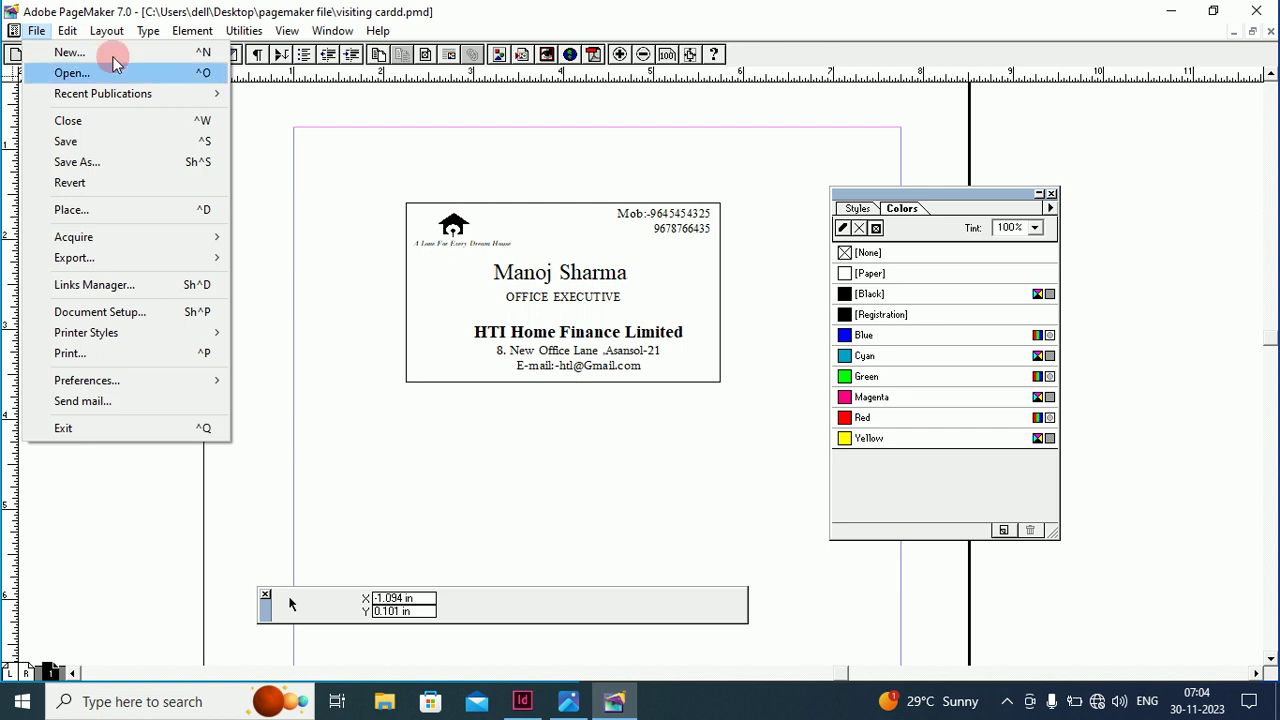
{"action": "mouse_move", "coordinate": [148, 30]}
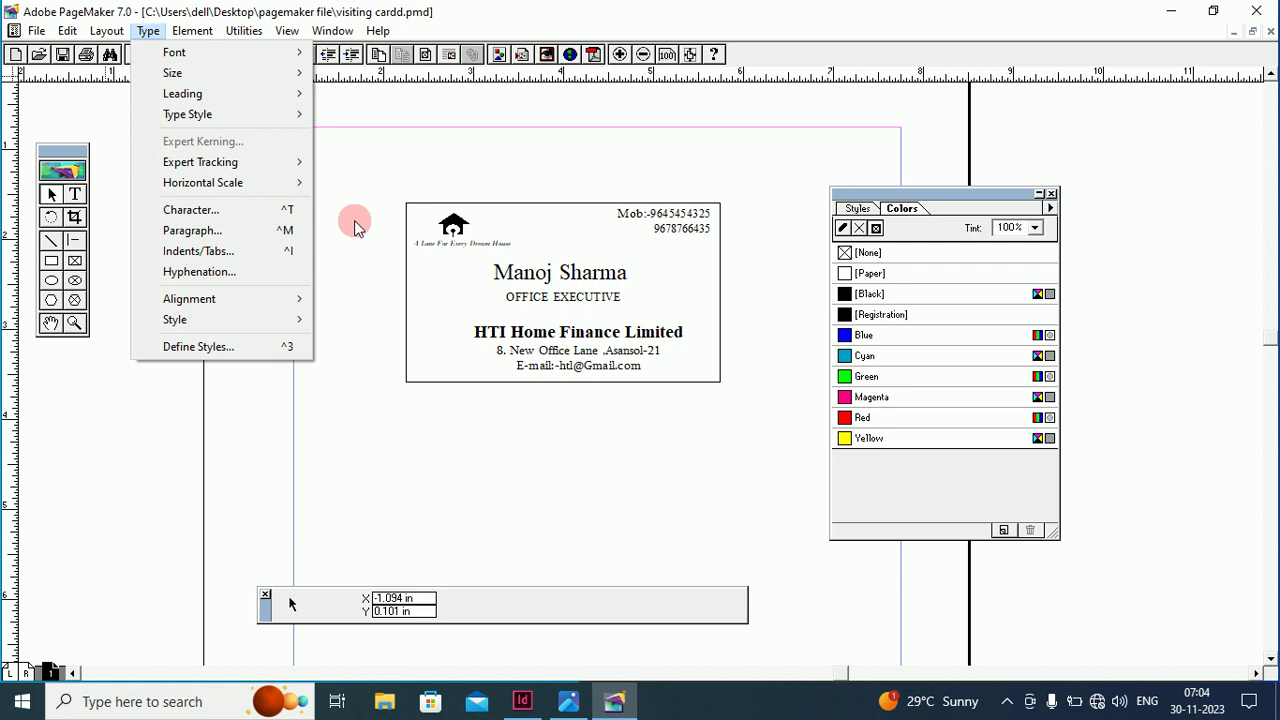
{"action": "mouse_move", "coordinate": [35, 32]}
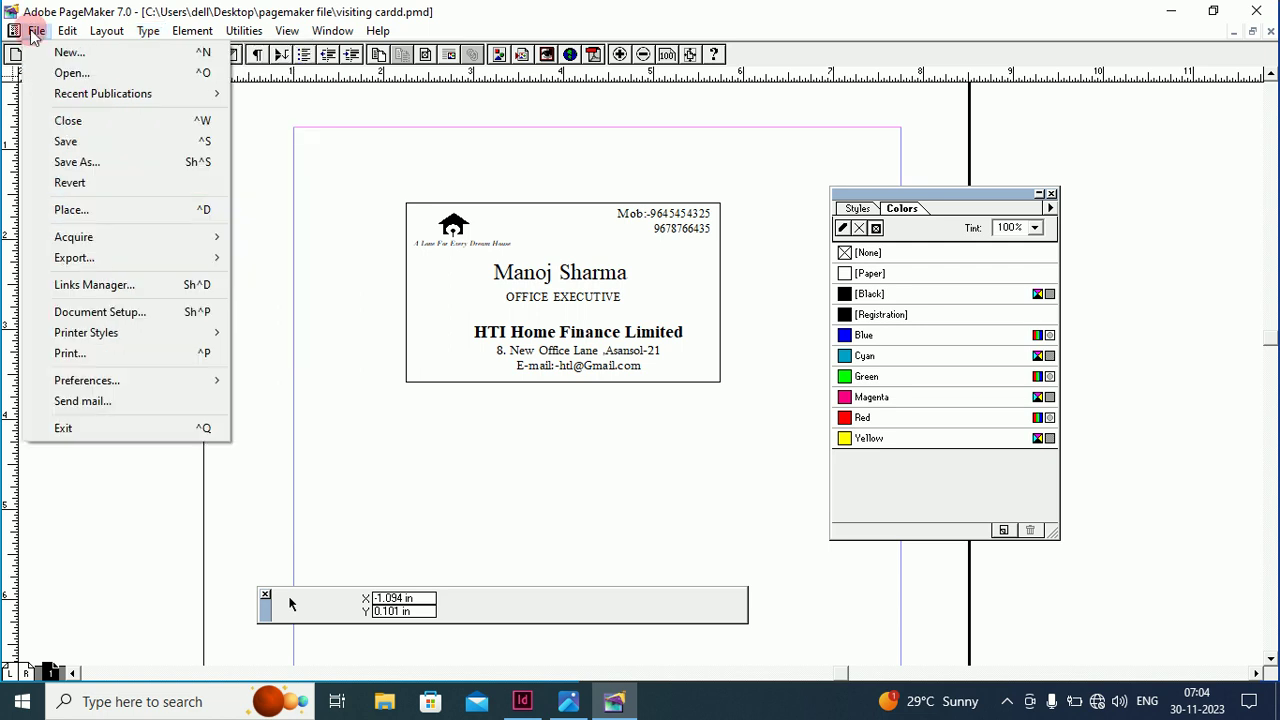
{"action": "left_click", "coordinate": [80, 145]}
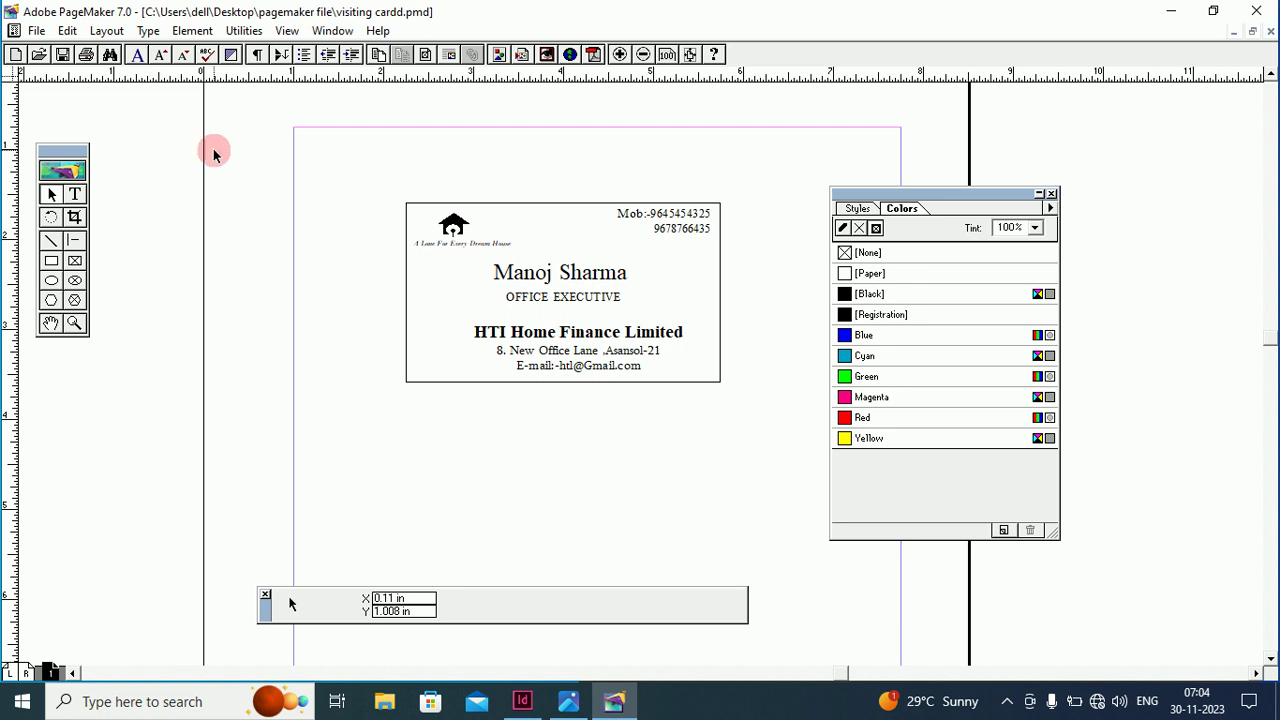
Examine the file types offered by Save As for the visiting card publication, and leave without saving a copy
{"action": "left_click", "coordinate": [36, 31]}
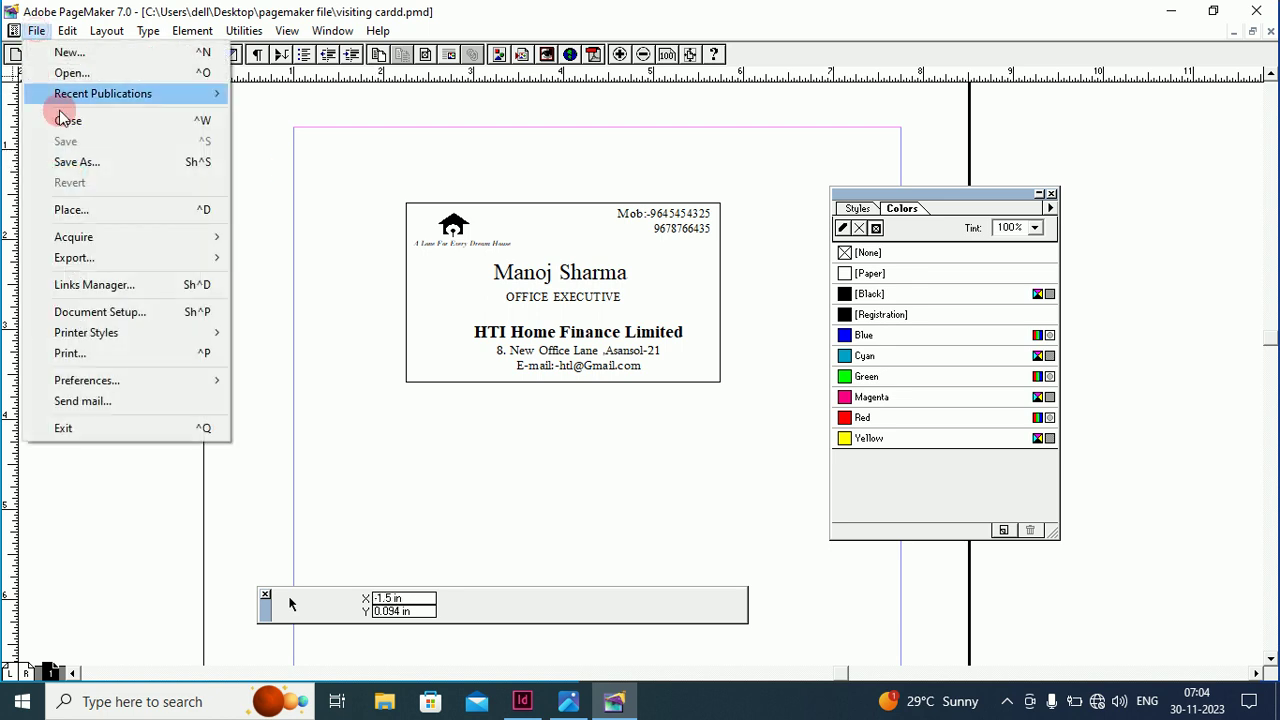
{"action": "left_click", "coordinate": [74, 161]}
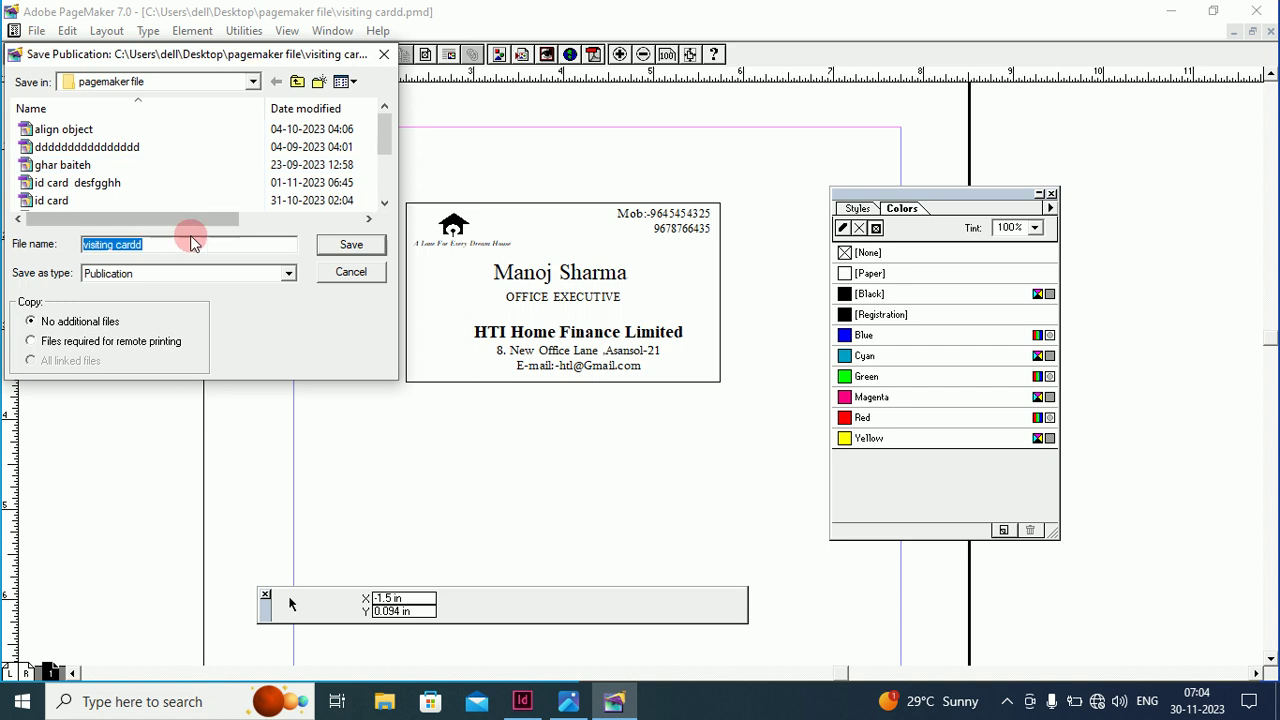
{"action": "left_click", "coordinate": [122, 281]}
{"action": "left_click", "coordinate": [122, 273]}
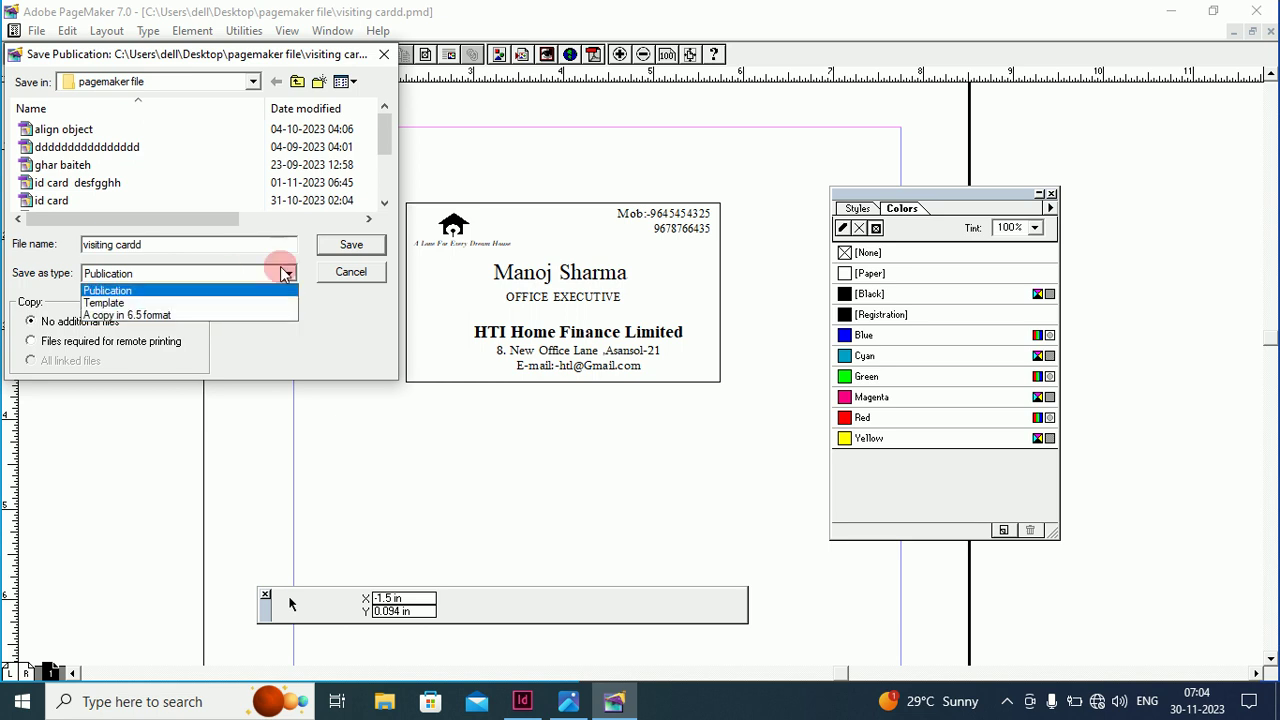
{"action": "left_click", "coordinate": [336, 277]}
{"action": "left_click", "coordinate": [340, 274]}
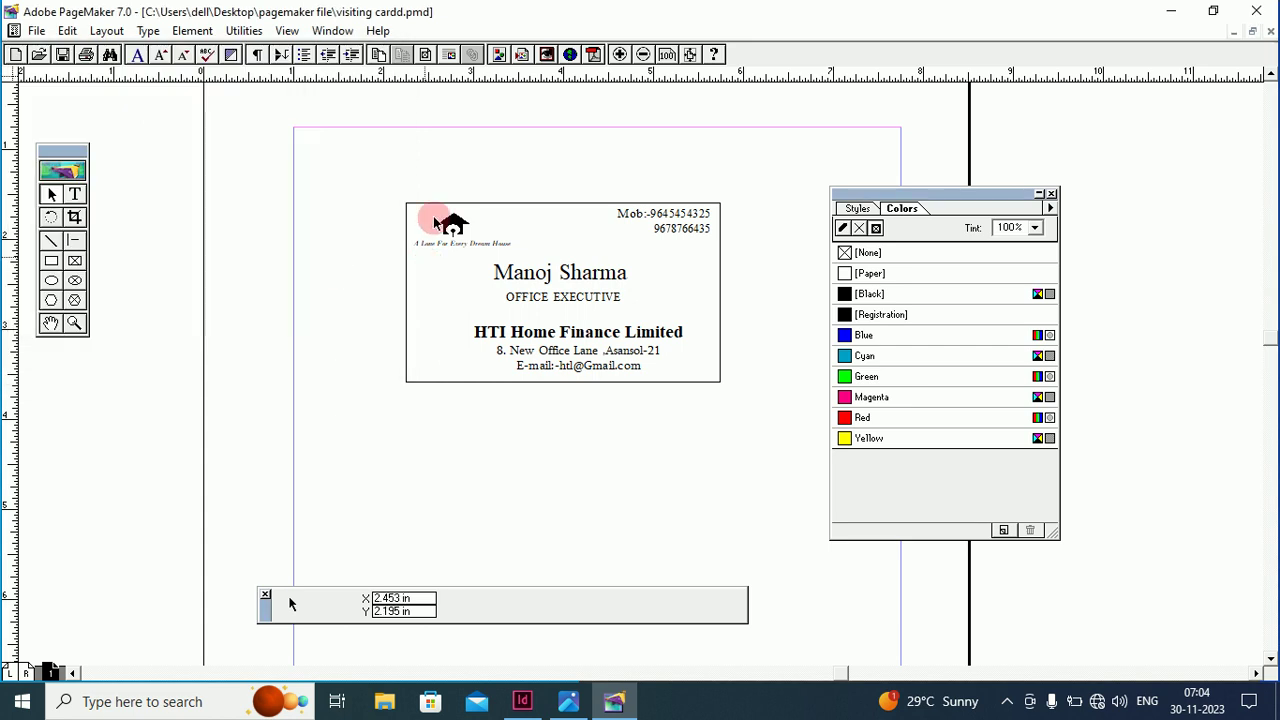
Switch to InDesign, maximize its window and examine the export formats available for LOGO.indd without exporting
{"action": "left_click", "coordinate": [520, 703]}
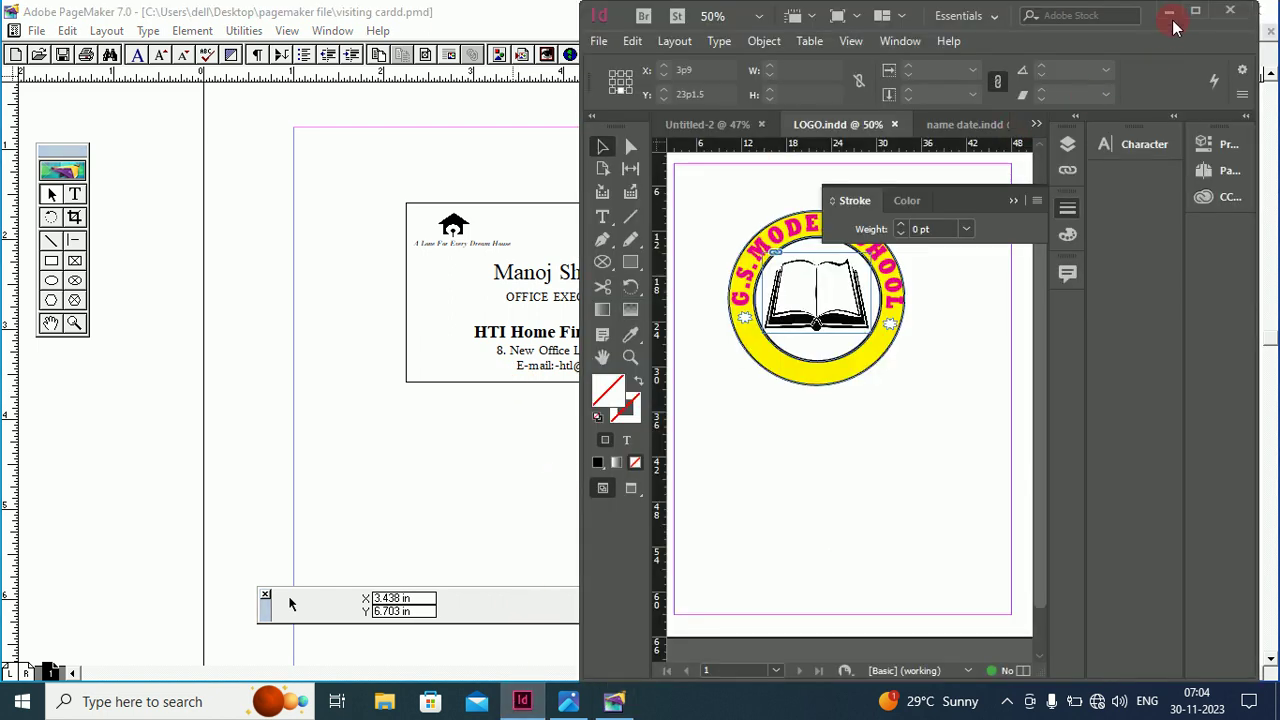
{"action": "left_click", "coordinate": [1195, 10]}
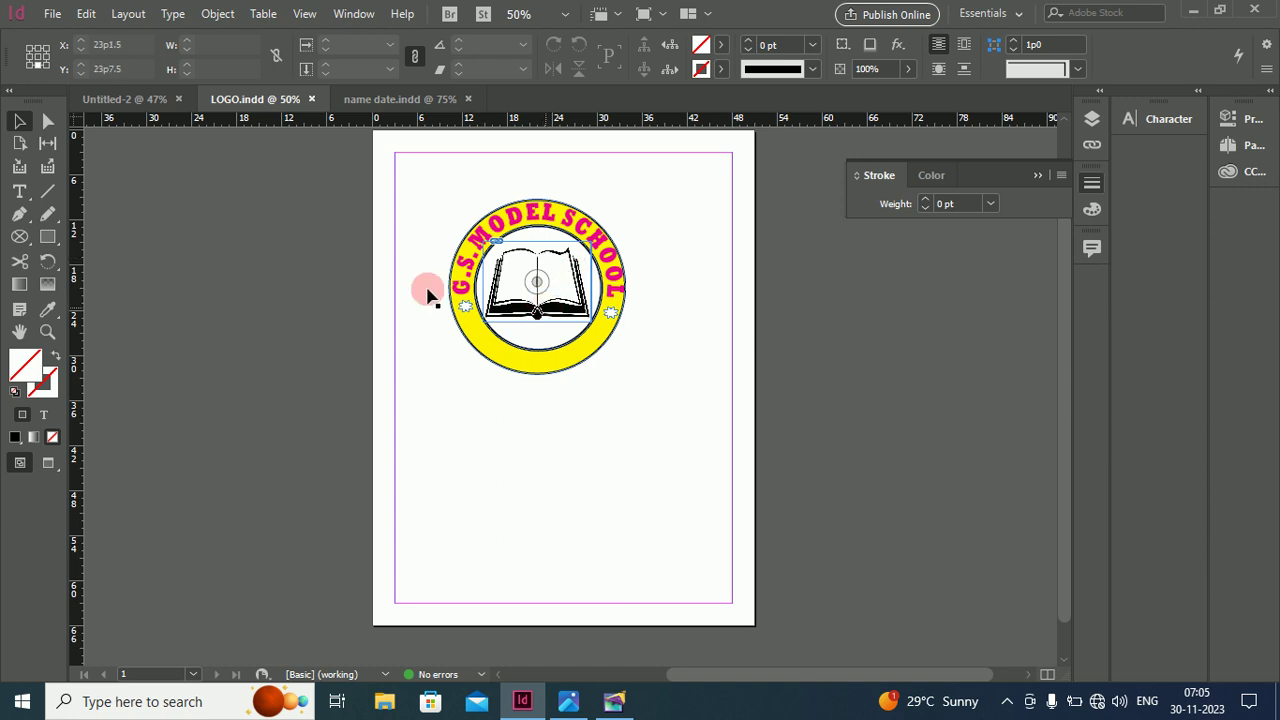
{"action": "left_click", "coordinate": [56, 15]}
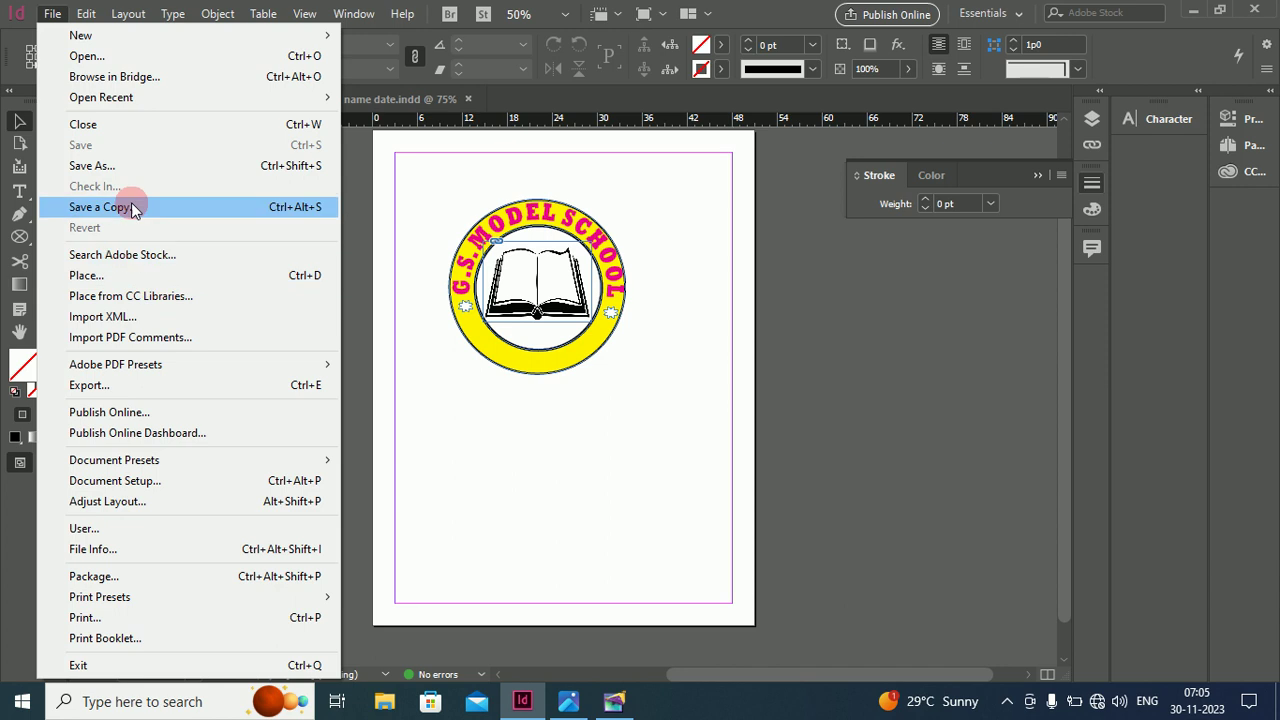
{"action": "left_click", "coordinate": [141, 388]}
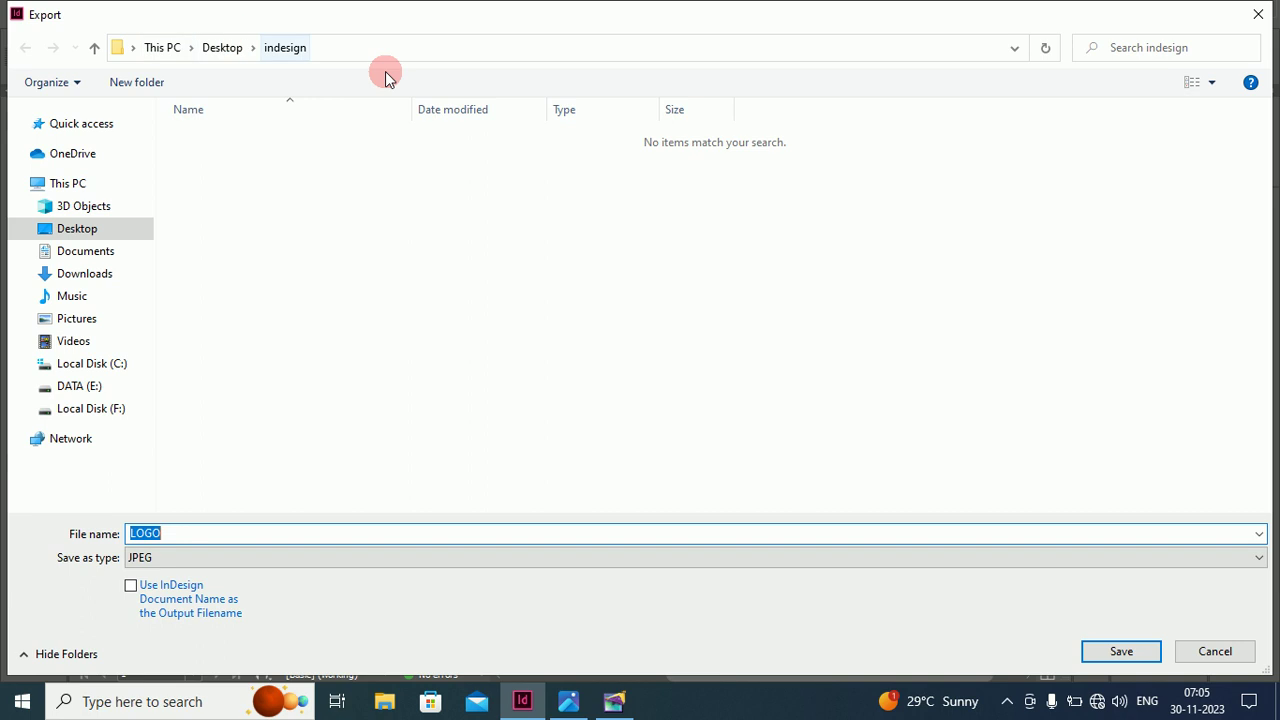
{"action": "left_click", "coordinate": [175, 567]}
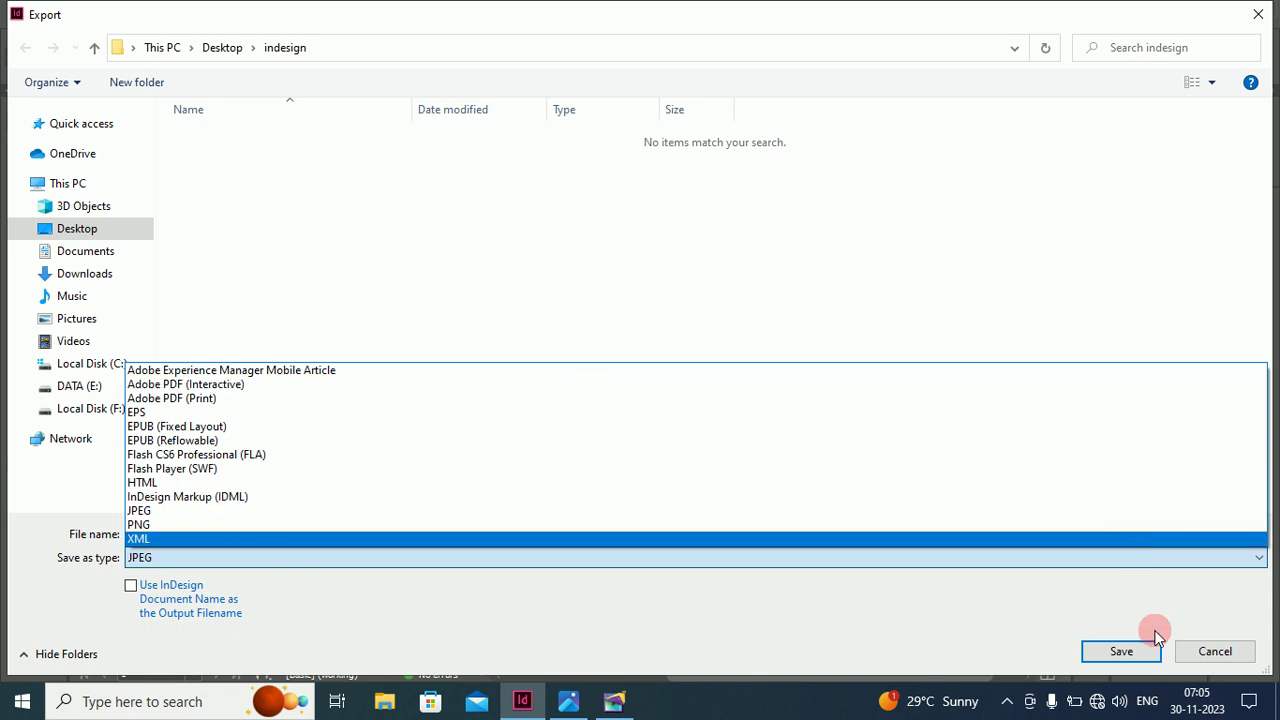
{"action": "left_click", "coordinate": [1214, 651]}
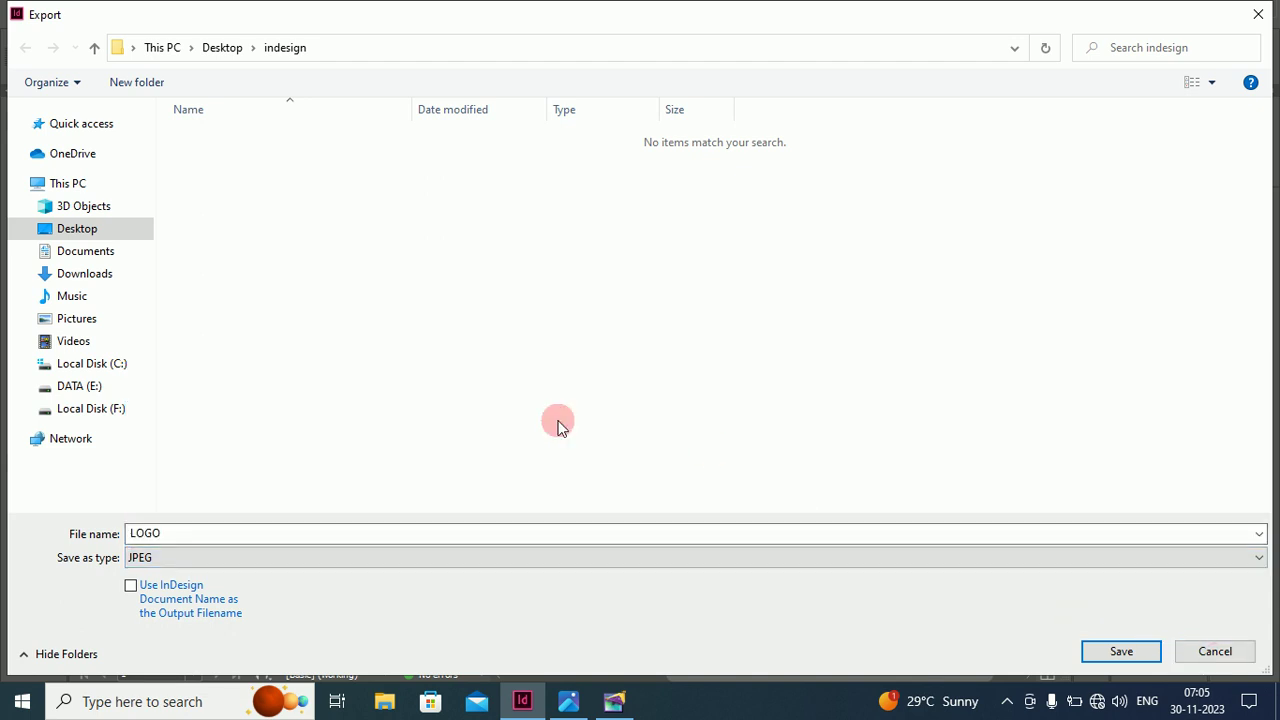
{"action": "left_click", "coordinate": [1210, 653]}
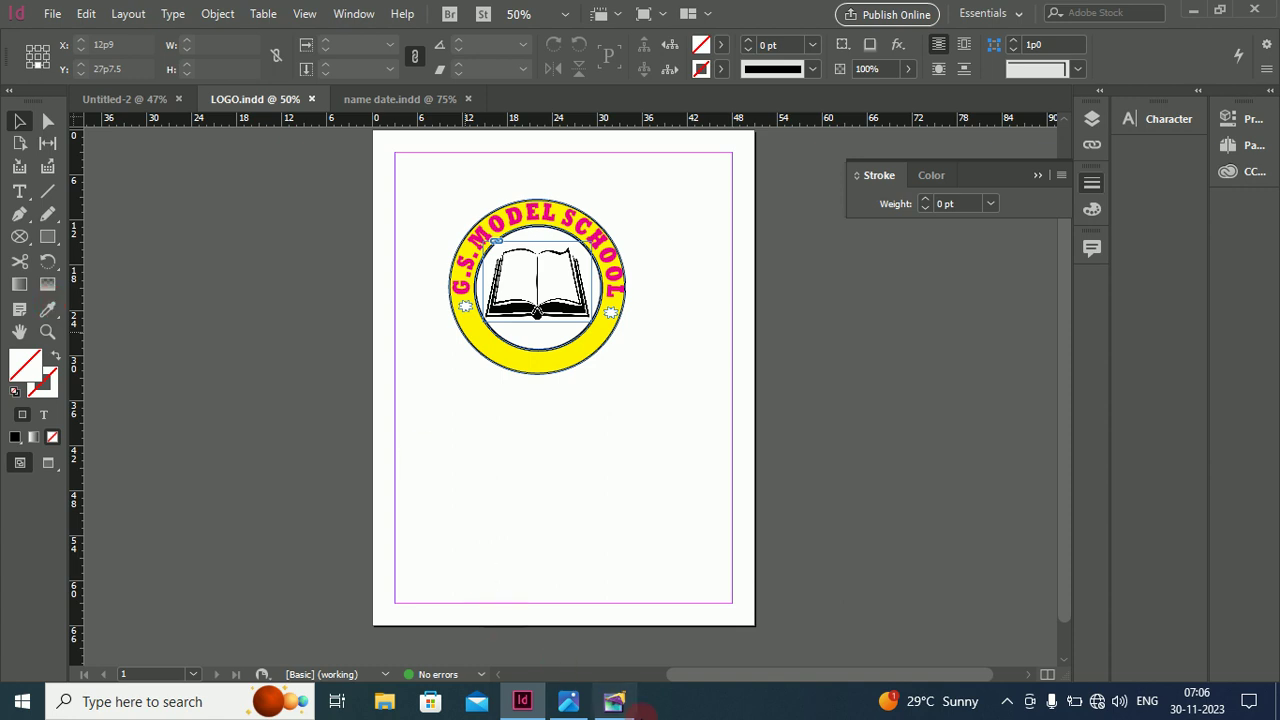
Compare the PageMaker visiting card with the InDesign logo document, activating the Page tool on the logo page
{"action": "left_click", "coordinate": [632, 710]}
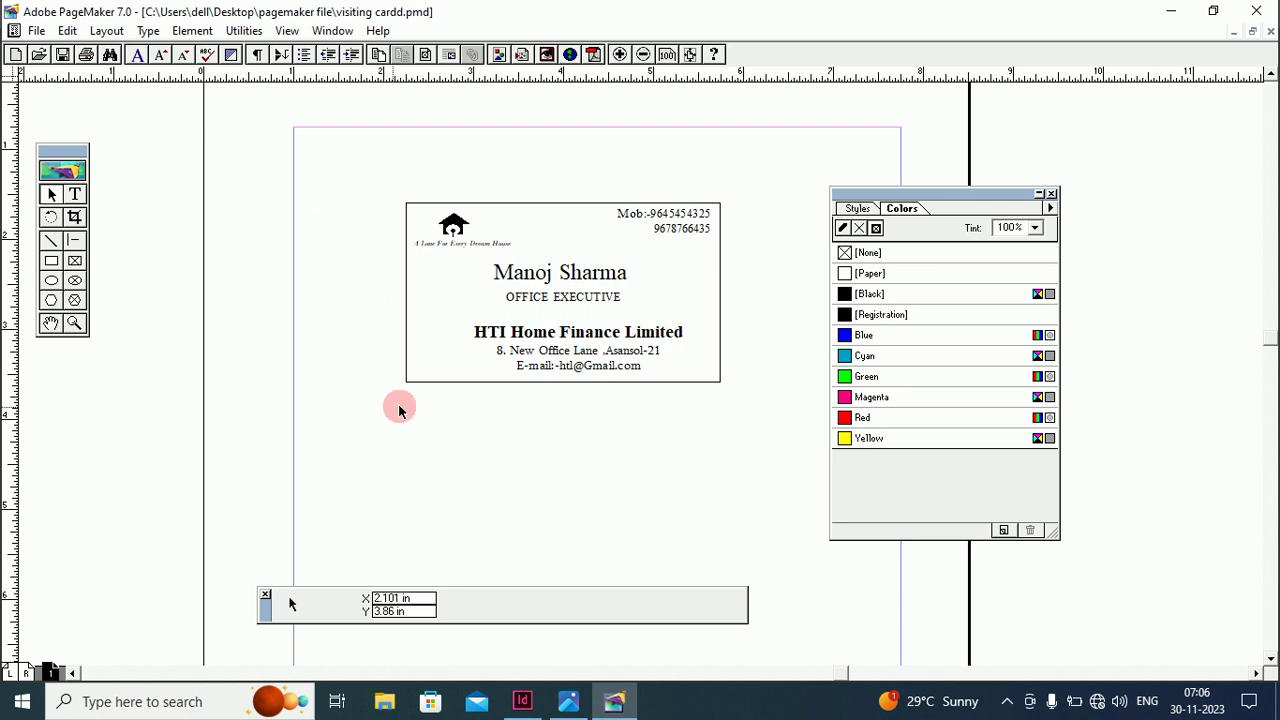
{"action": "left_click", "coordinate": [522, 701]}
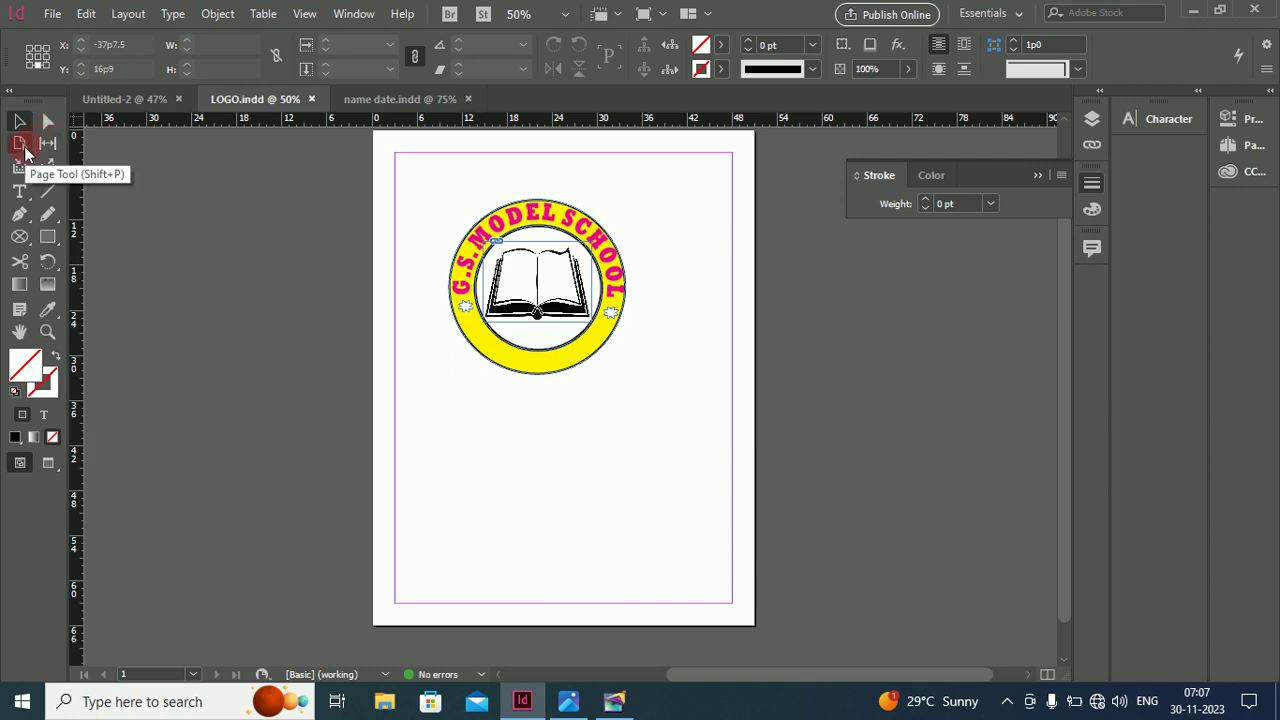
{"action": "left_click", "coordinate": [21, 145]}
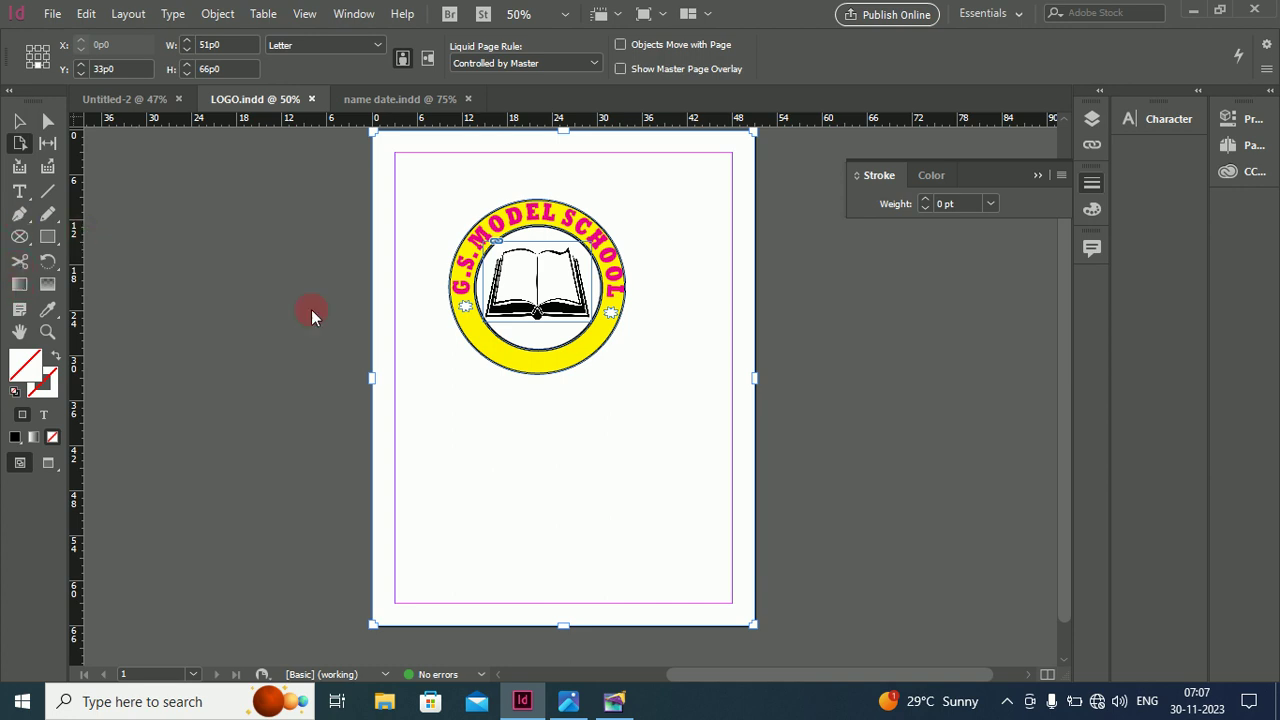
{"action": "left_click", "coordinate": [613, 700]}
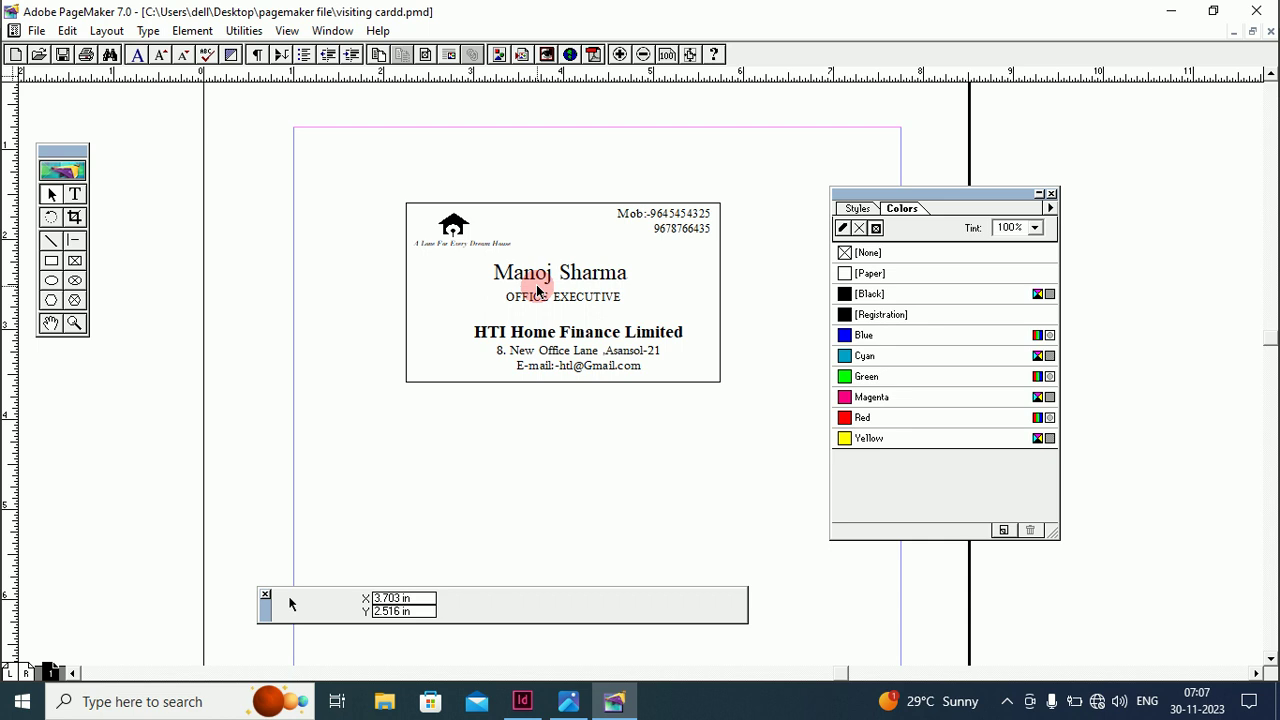
{"action": "left_click", "coordinate": [522, 700]}
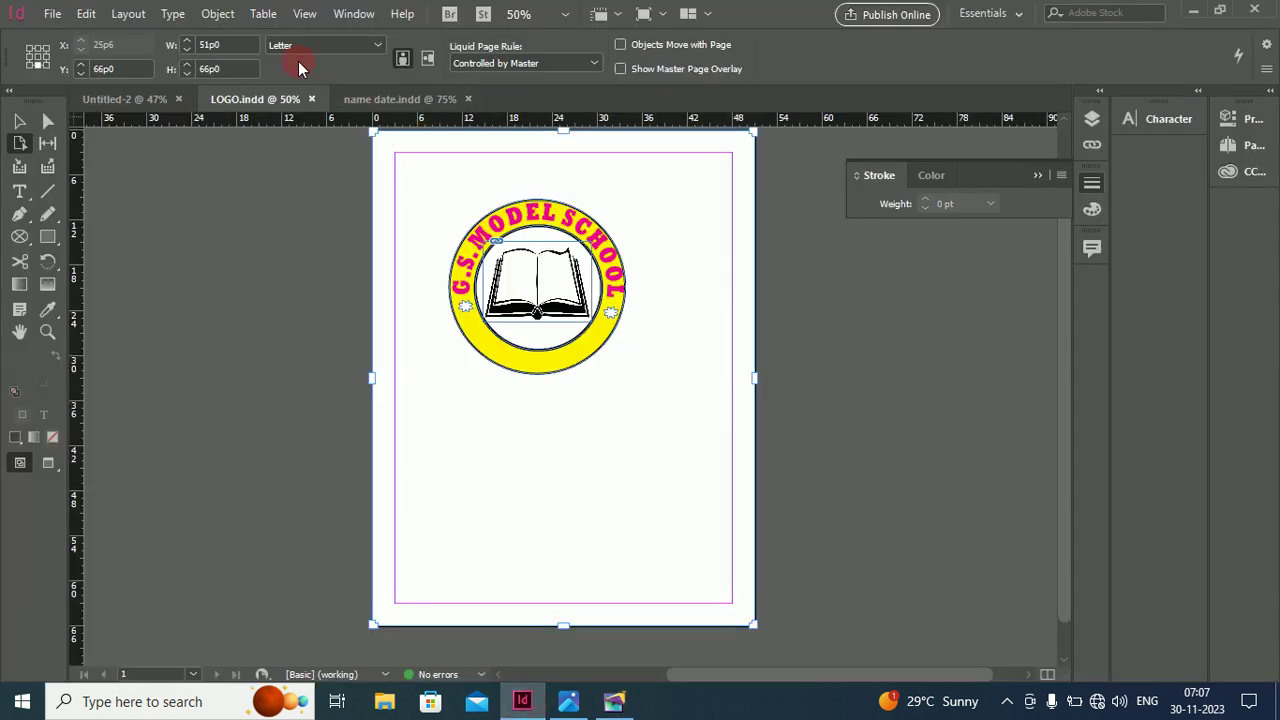
Compare InDesign's object commands with the visiting card publication by switching to PageMaker and back to the logo document
{"action": "left_click", "coordinate": [218, 14]}
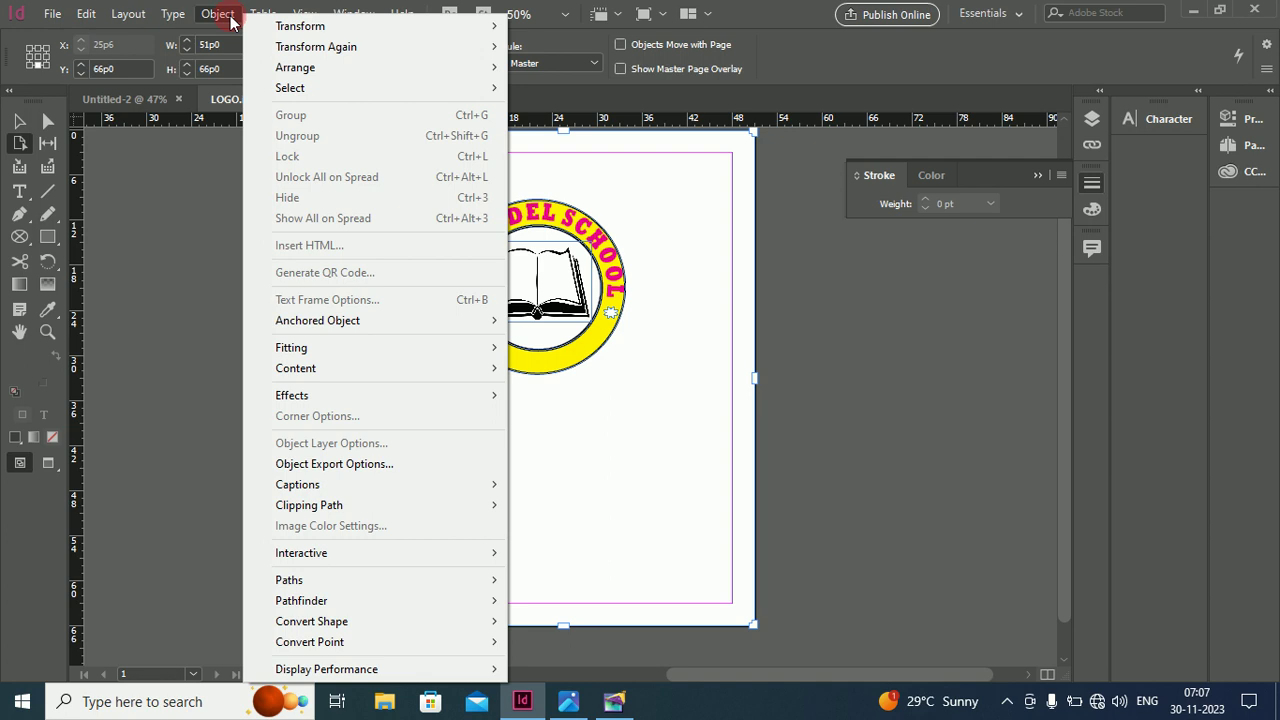
{"action": "left_click", "coordinate": [604, 288]}
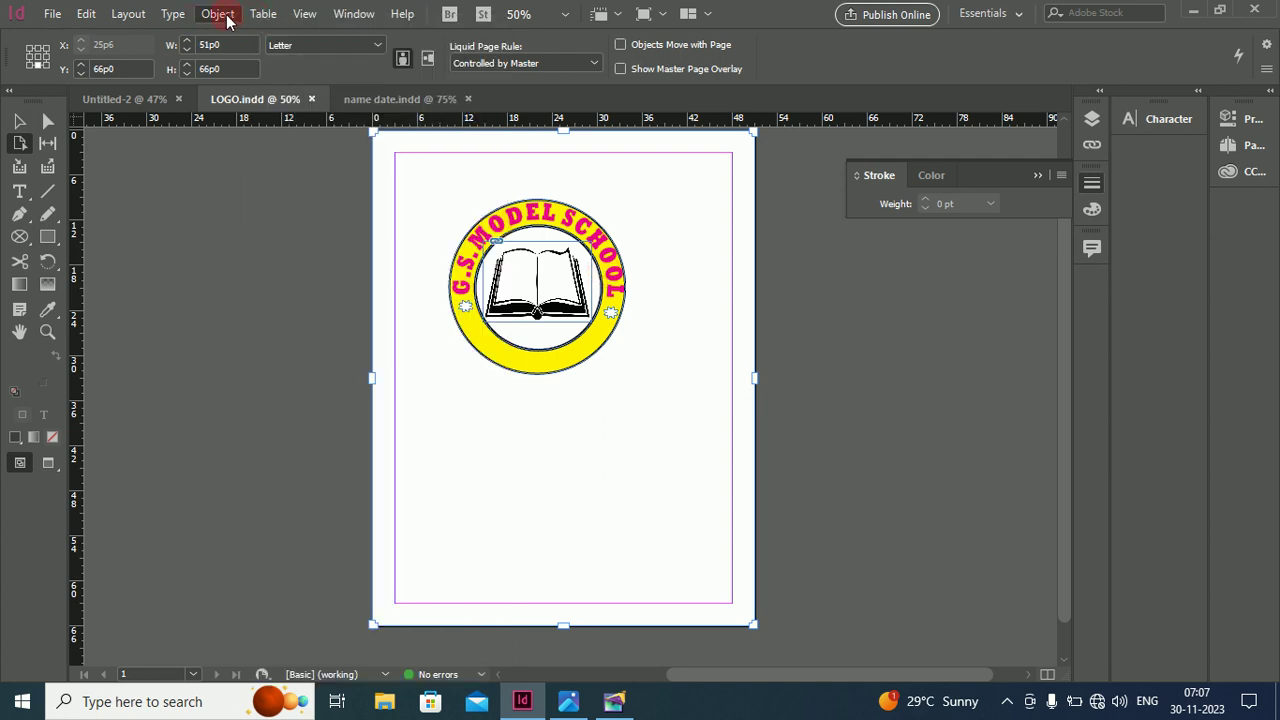
{"action": "left_click", "coordinate": [21, 122]}
{"action": "left_click", "coordinate": [614, 701]}
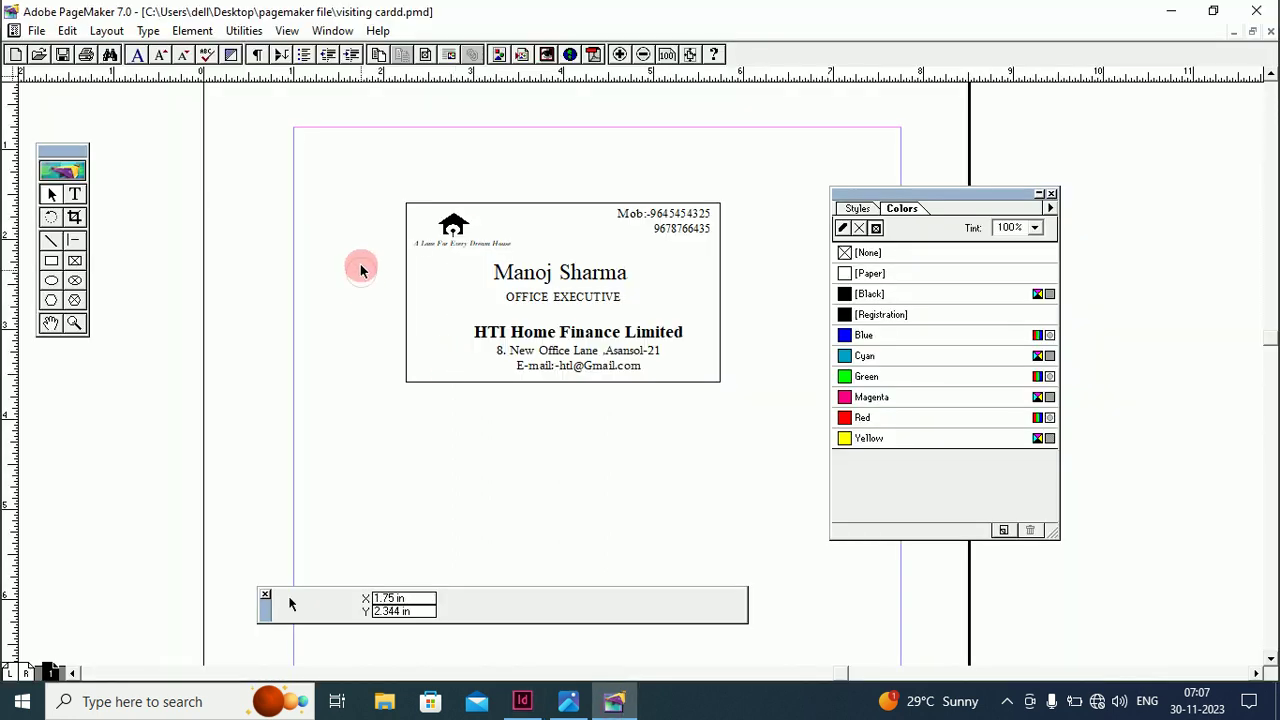
{"action": "left_click", "coordinate": [1171, 10]}
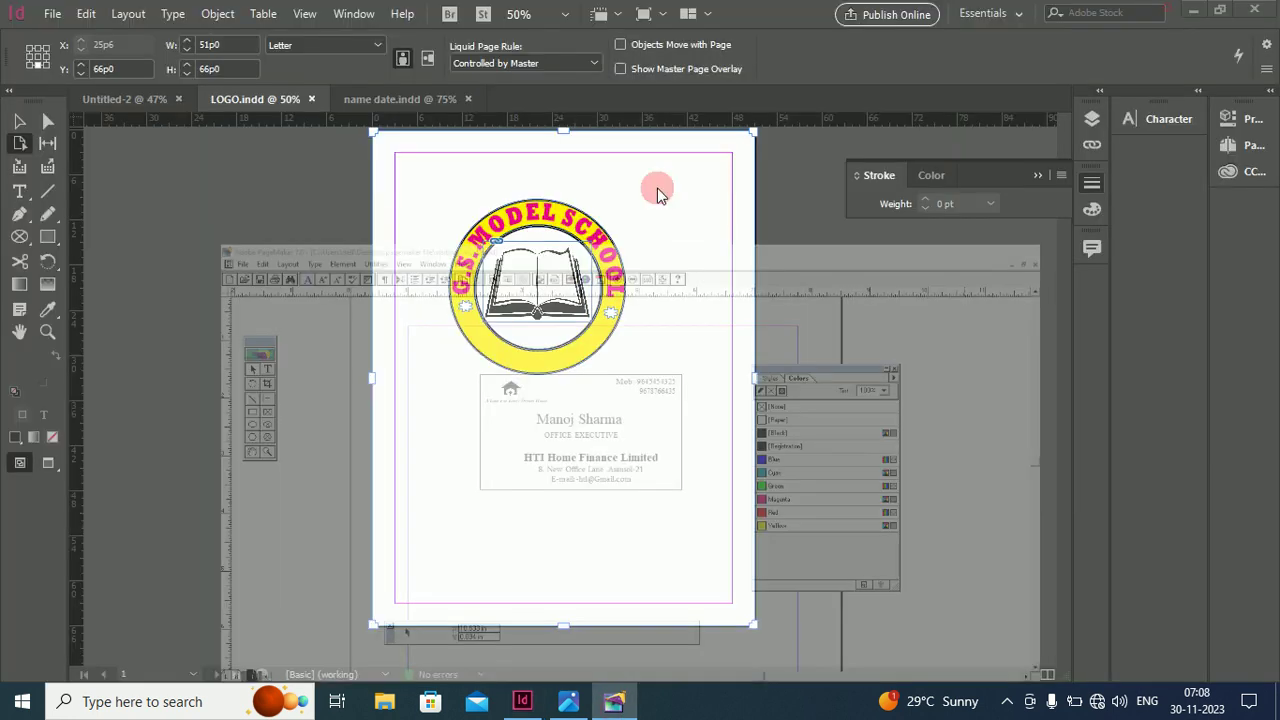
Examine the Effects, Paths and Pathfinder commands offered for objects in the logo document, and activate the Selection tool
{"action": "left_click", "coordinate": [229, 20]}
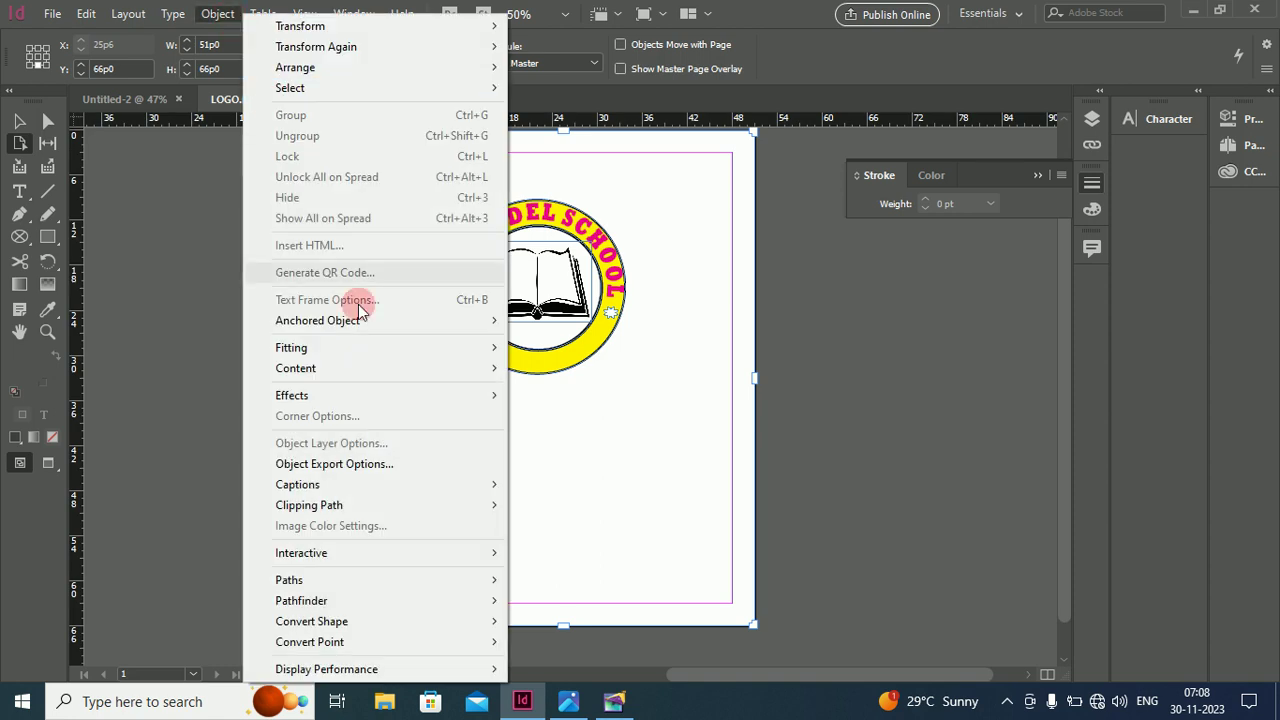
{"action": "mouse_move", "coordinate": [368, 398]}
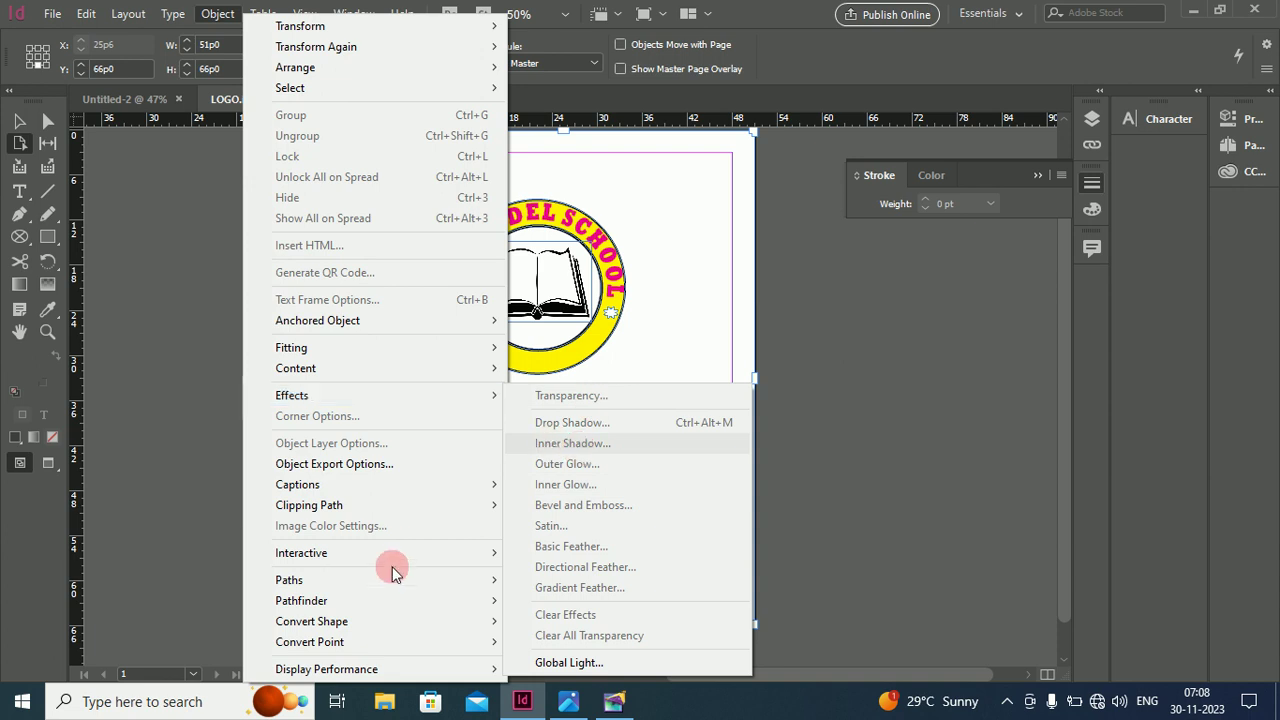
{"action": "mouse_move", "coordinate": [387, 580]}
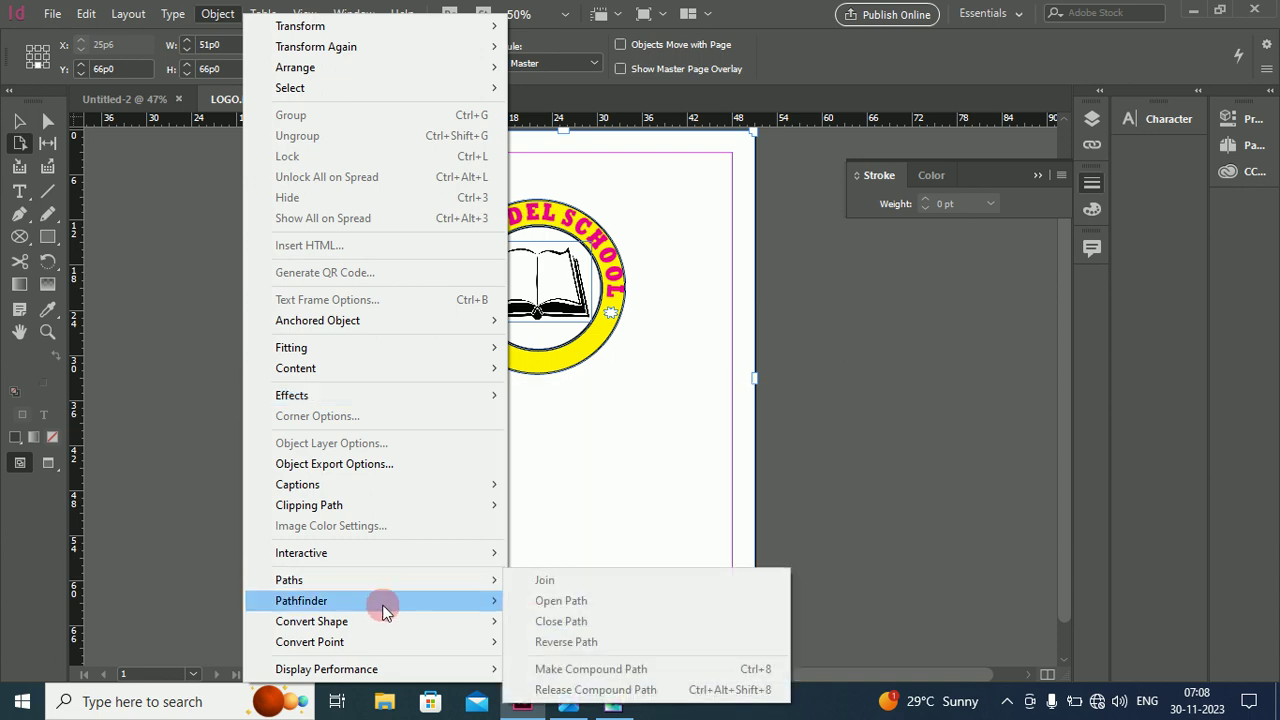
{"action": "mouse_move", "coordinate": [384, 613]}
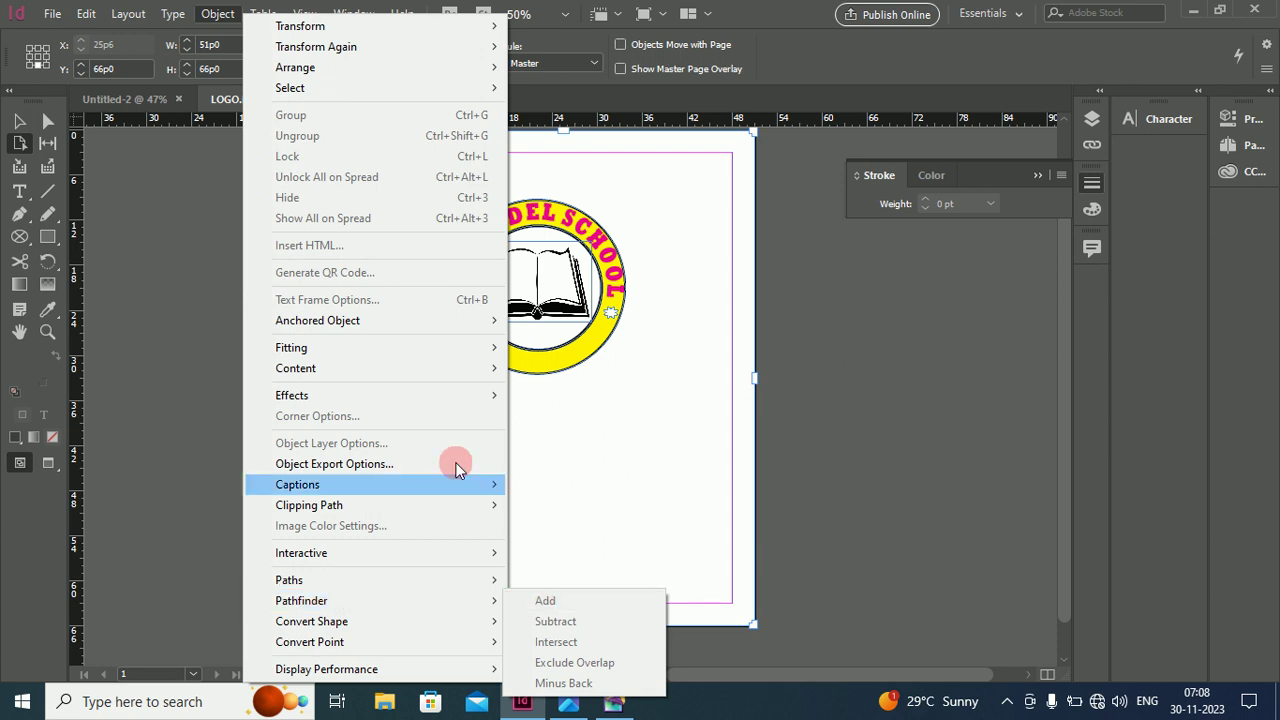
{"action": "mouse_move", "coordinate": [416, 380]}
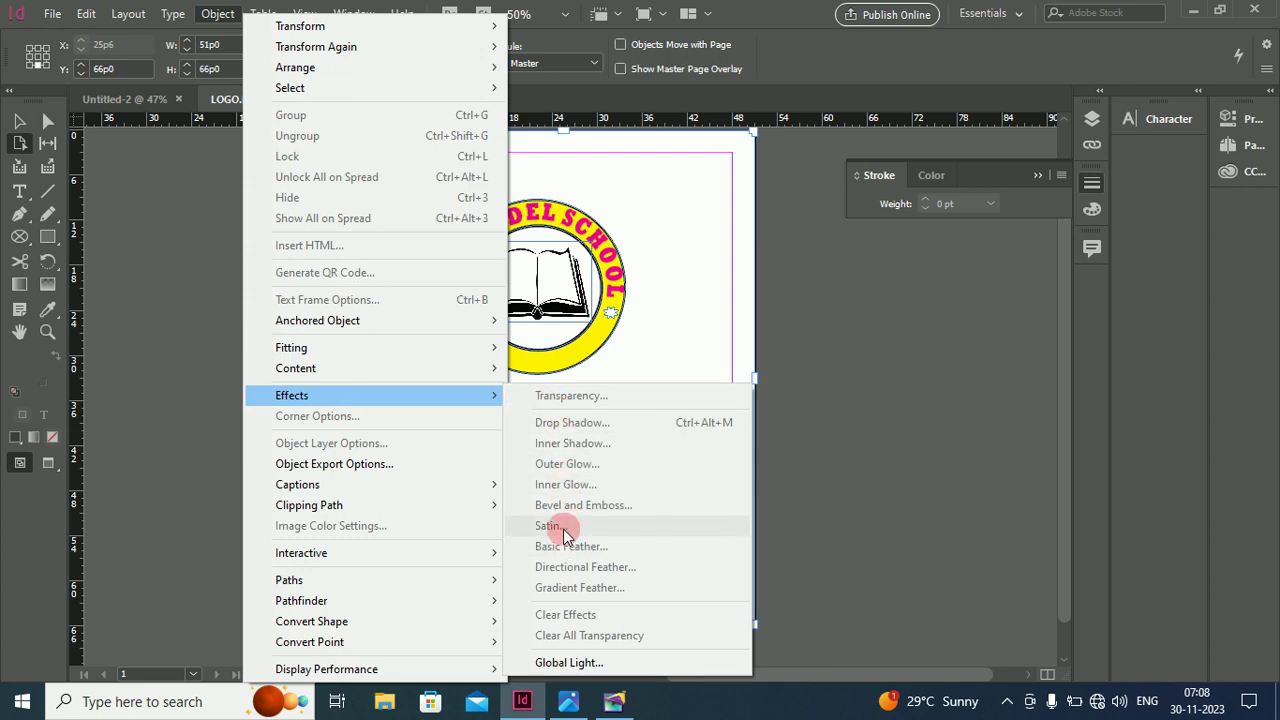
{"action": "left_click", "coordinate": [639, 217]}
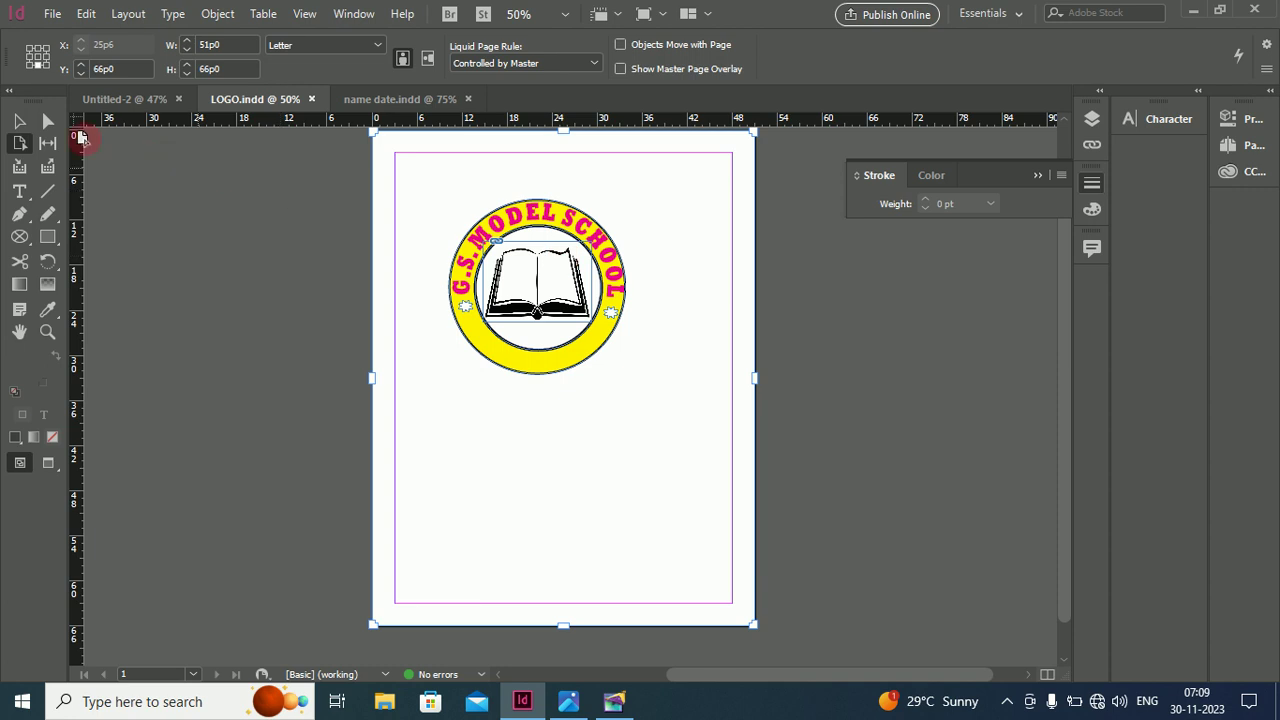
{"action": "left_click", "coordinate": [19, 121]}
{"action": "left_click", "coordinate": [443, 224]}
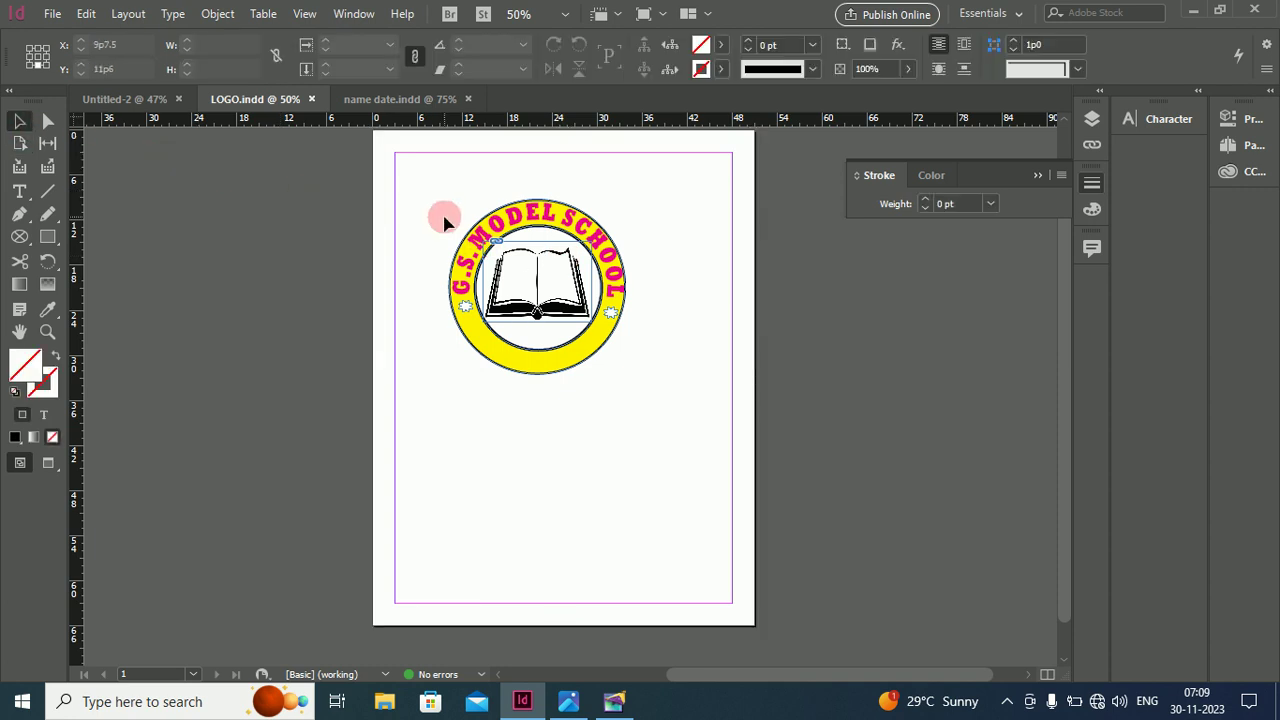
Examine the quality and resolution choices for a JPEG export named LOGO ss, and leave without exporting
{"action": "left_click", "coordinate": [52, 14]}
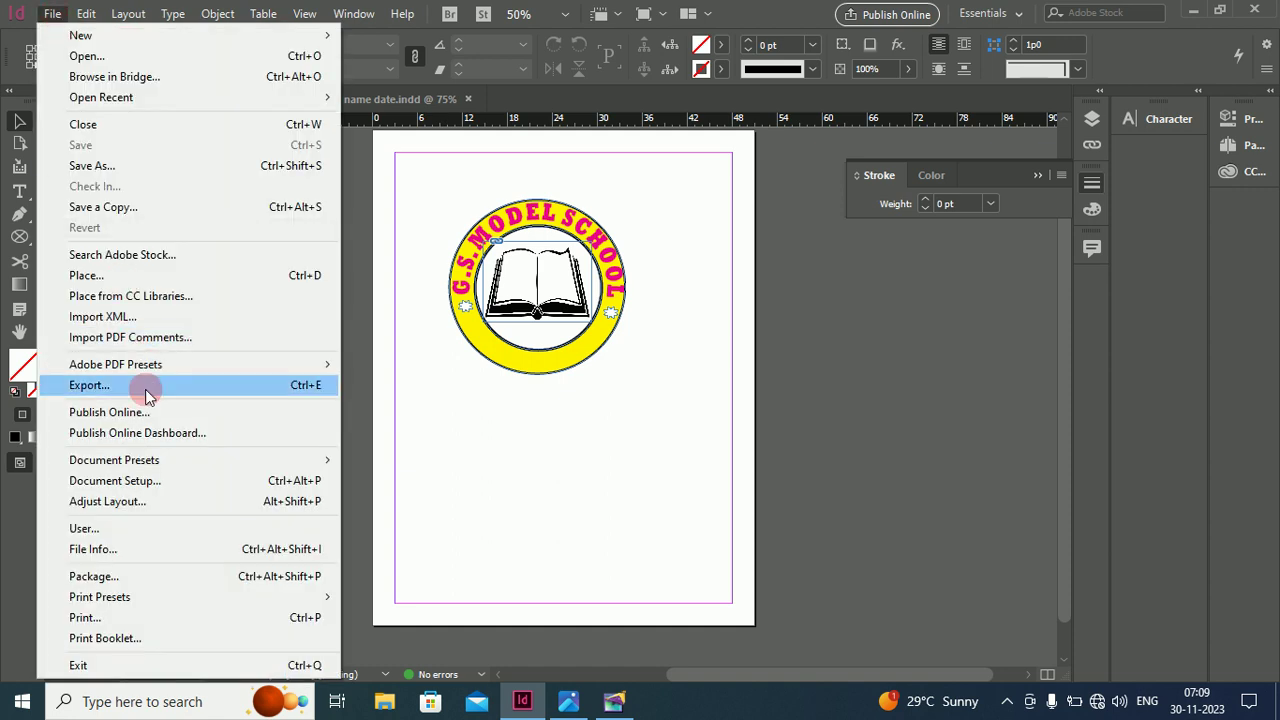
{"action": "left_click", "coordinate": [145, 386]}
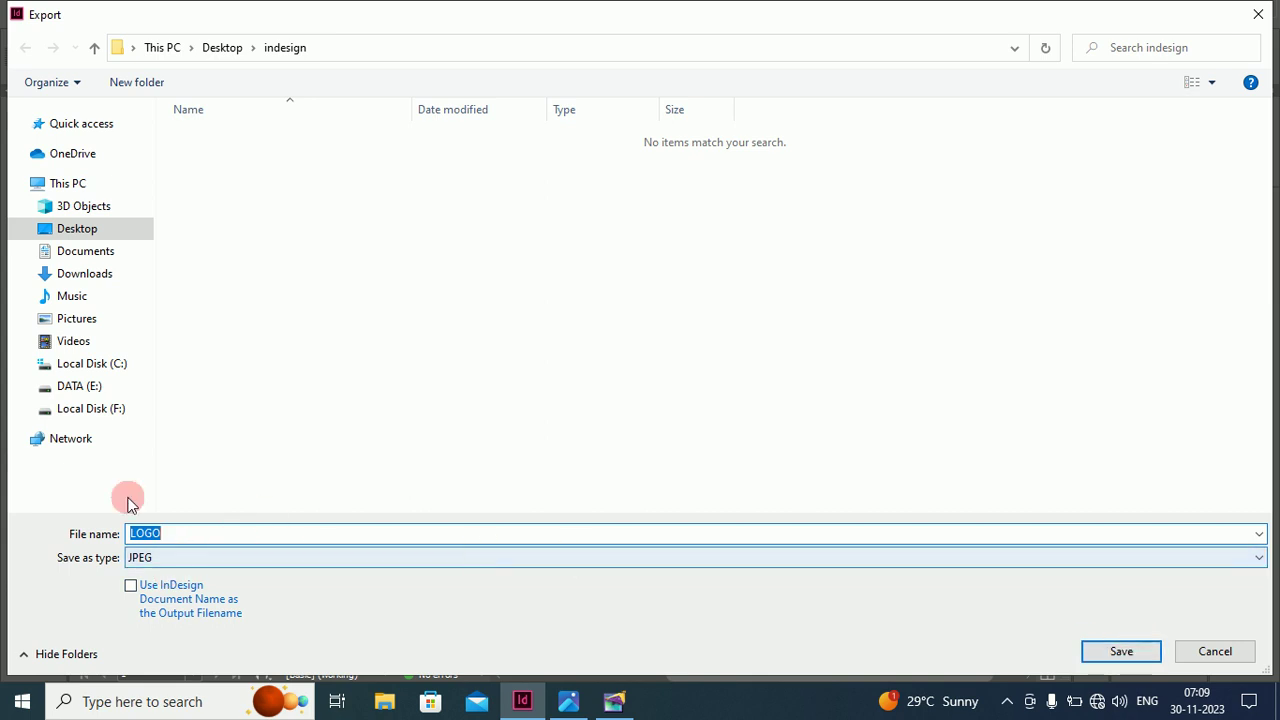
{"action": "left_click", "coordinate": [208, 533]}
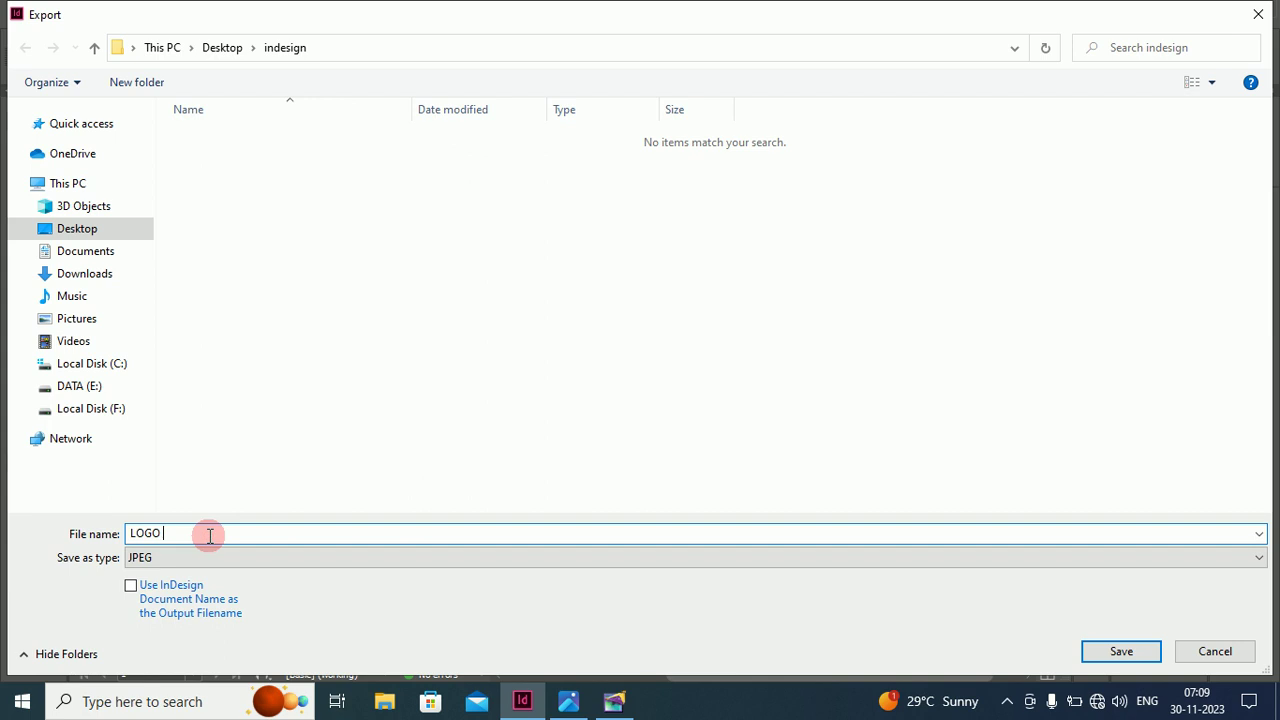
{"action": "type", "text": "ss"}
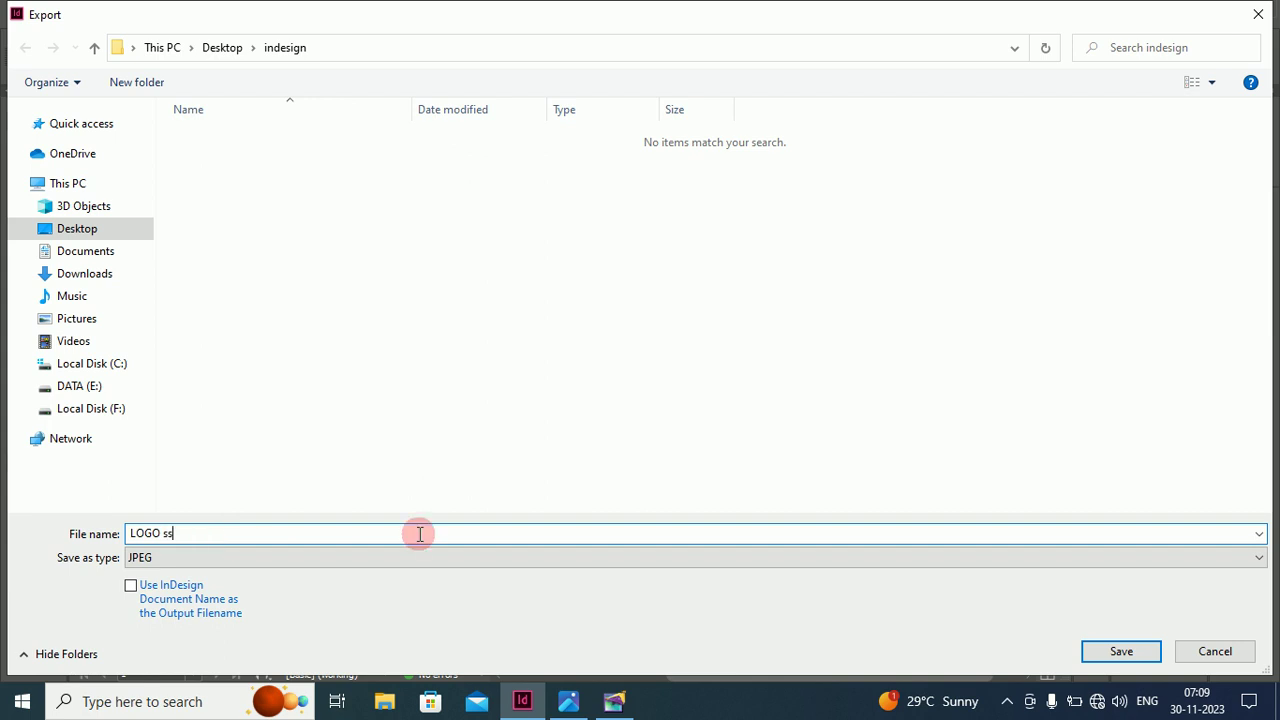
{"action": "left_click", "coordinate": [1124, 651]}
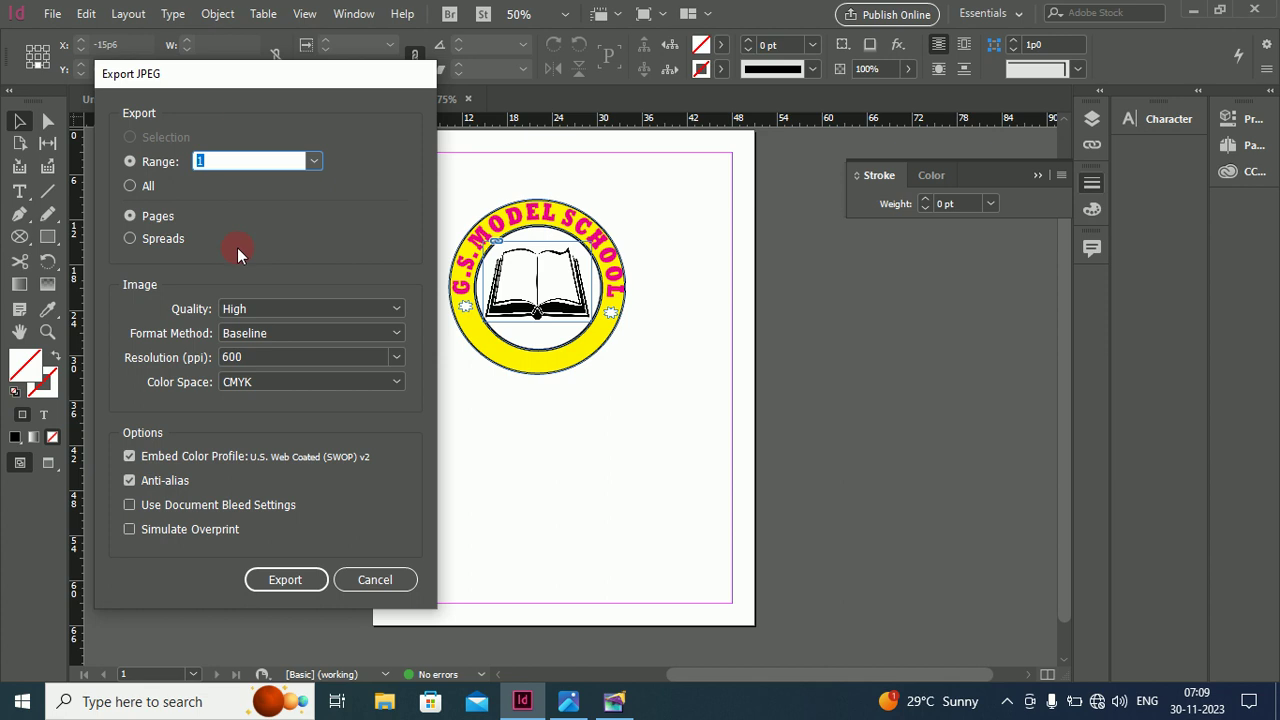
{"action": "left_click", "coordinate": [246, 318]}
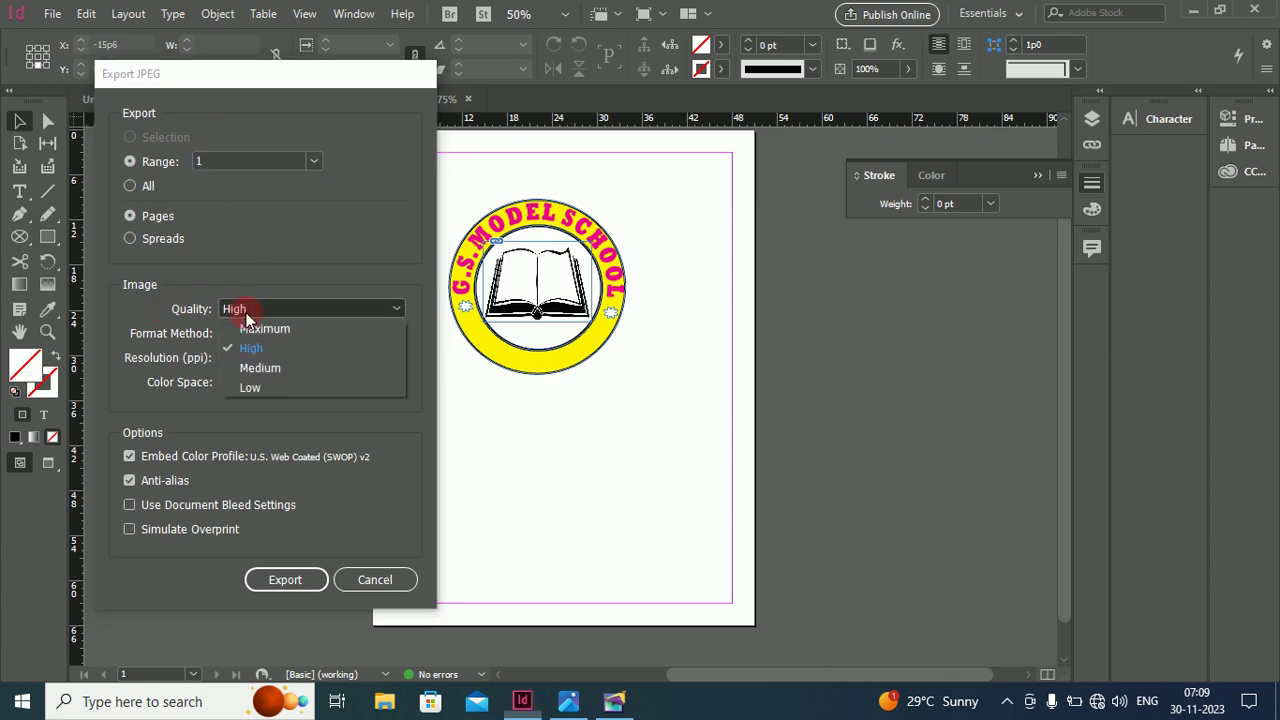
{"action": "left_click", "coordinate": [251, 347]}
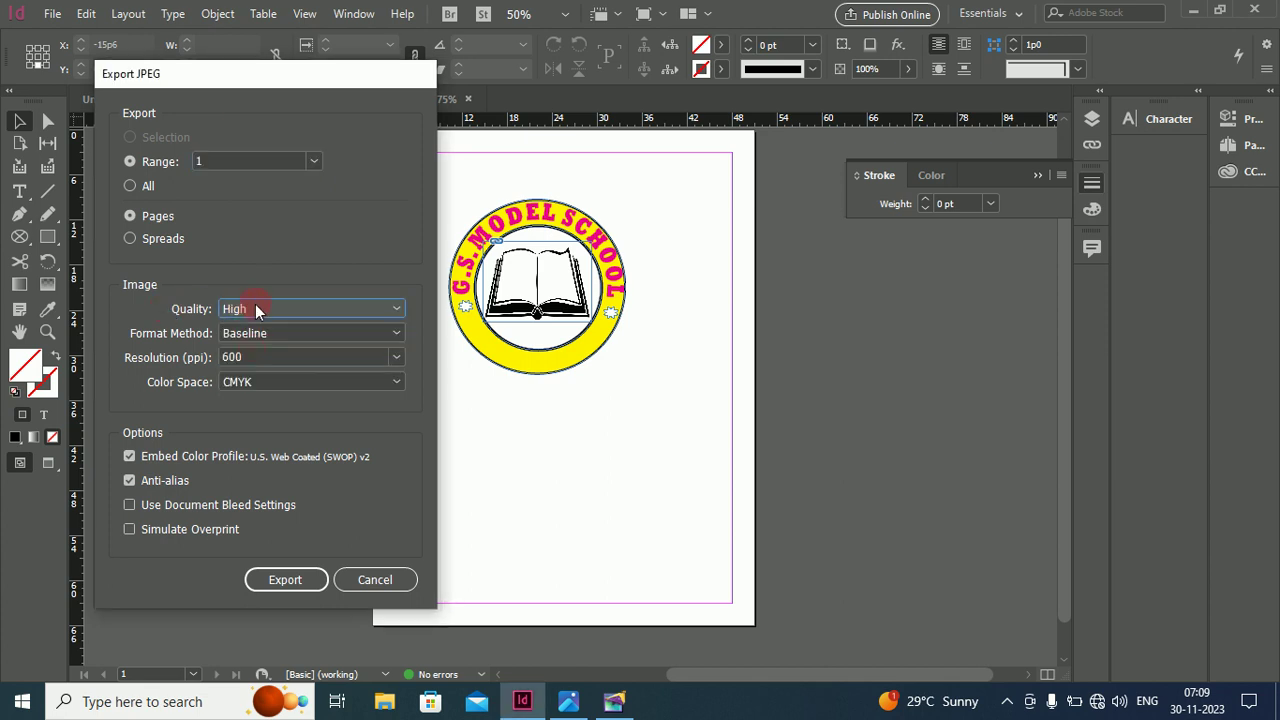
{"action": "left_click", "coordinate": [241, 358]}
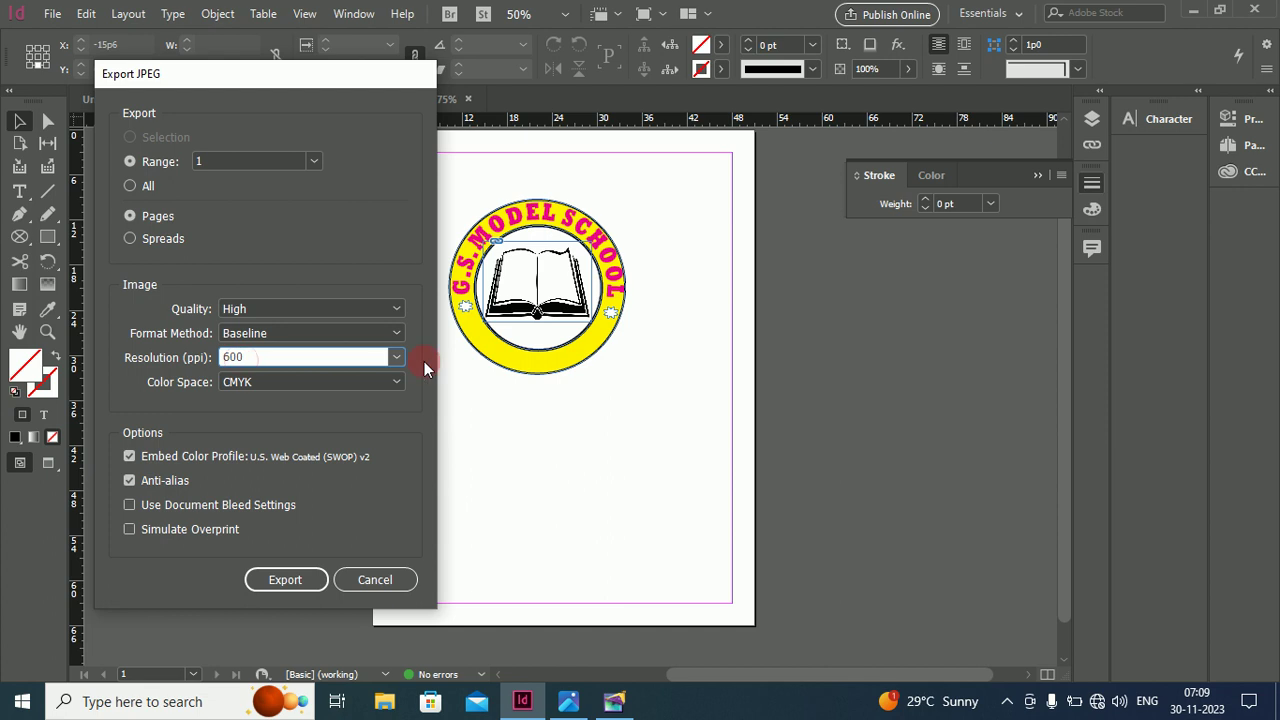
{"action": "left_click", "coordinate": [399, 357]}
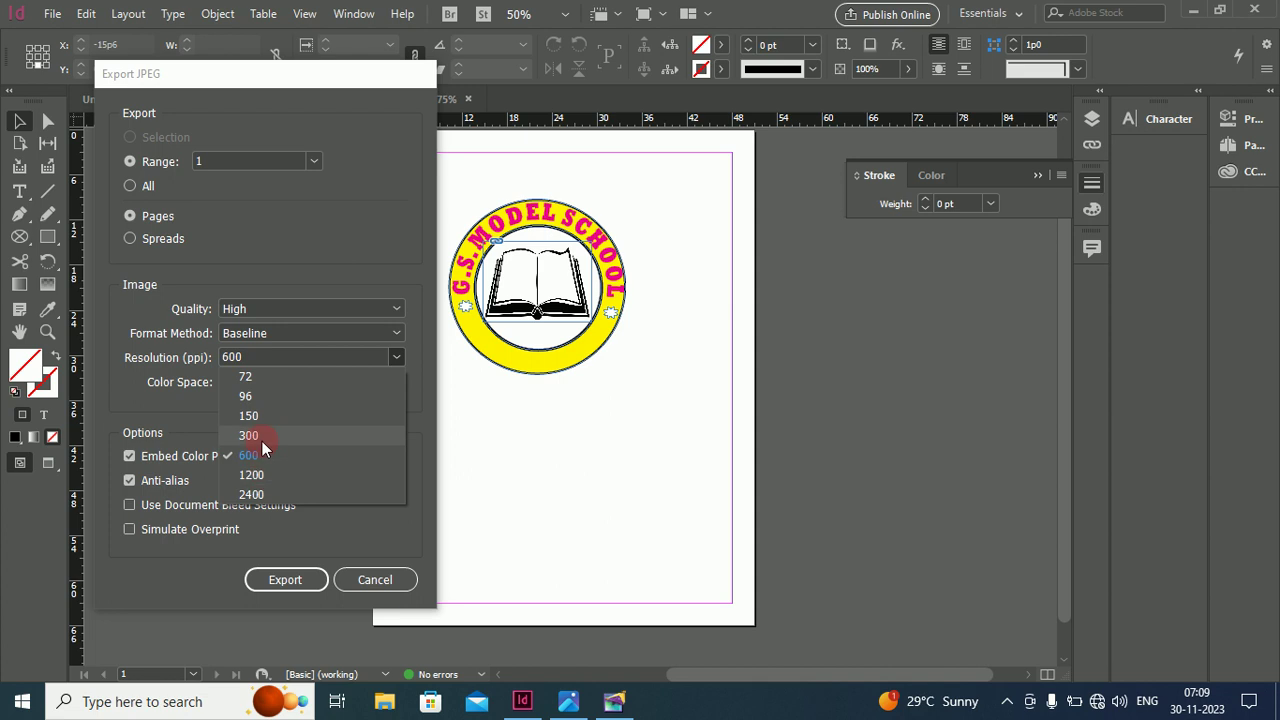
{"action": "left_click", "coordinate": [372, 580]}
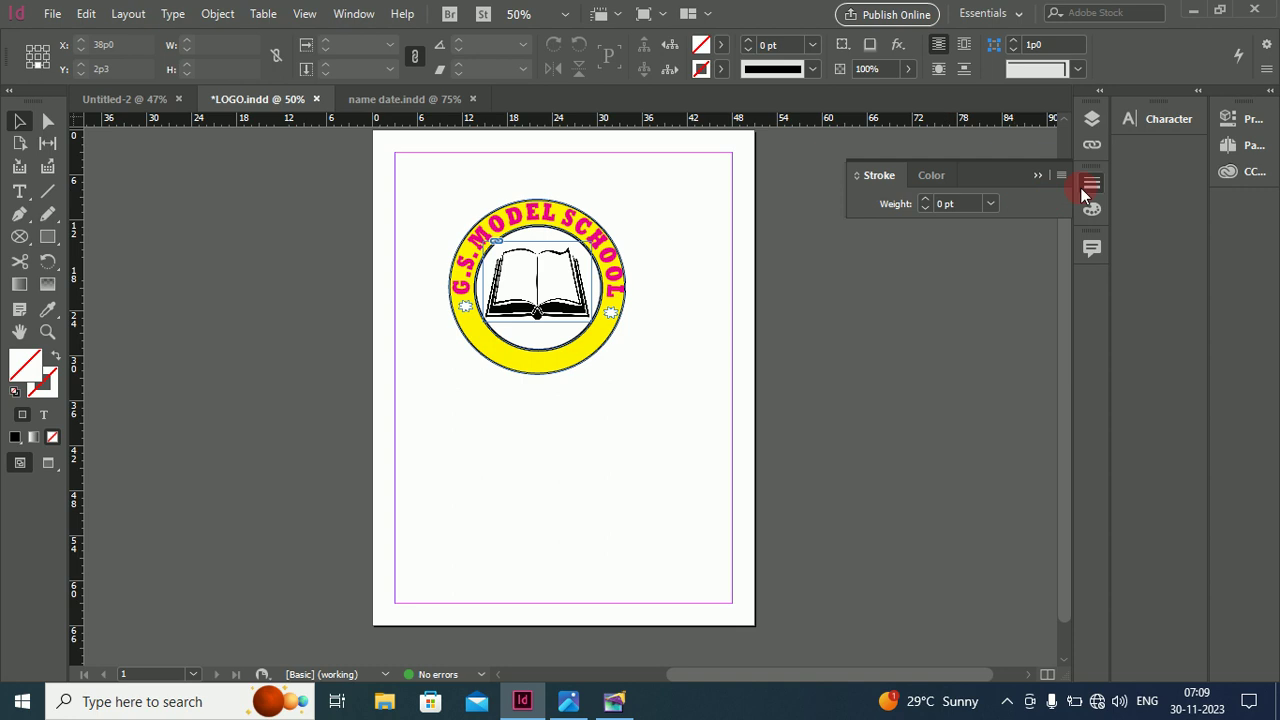
Show the logo document's properties and look over the available object and page layout commands
{"action": "left_click", "coordinate": [1243, 119]}
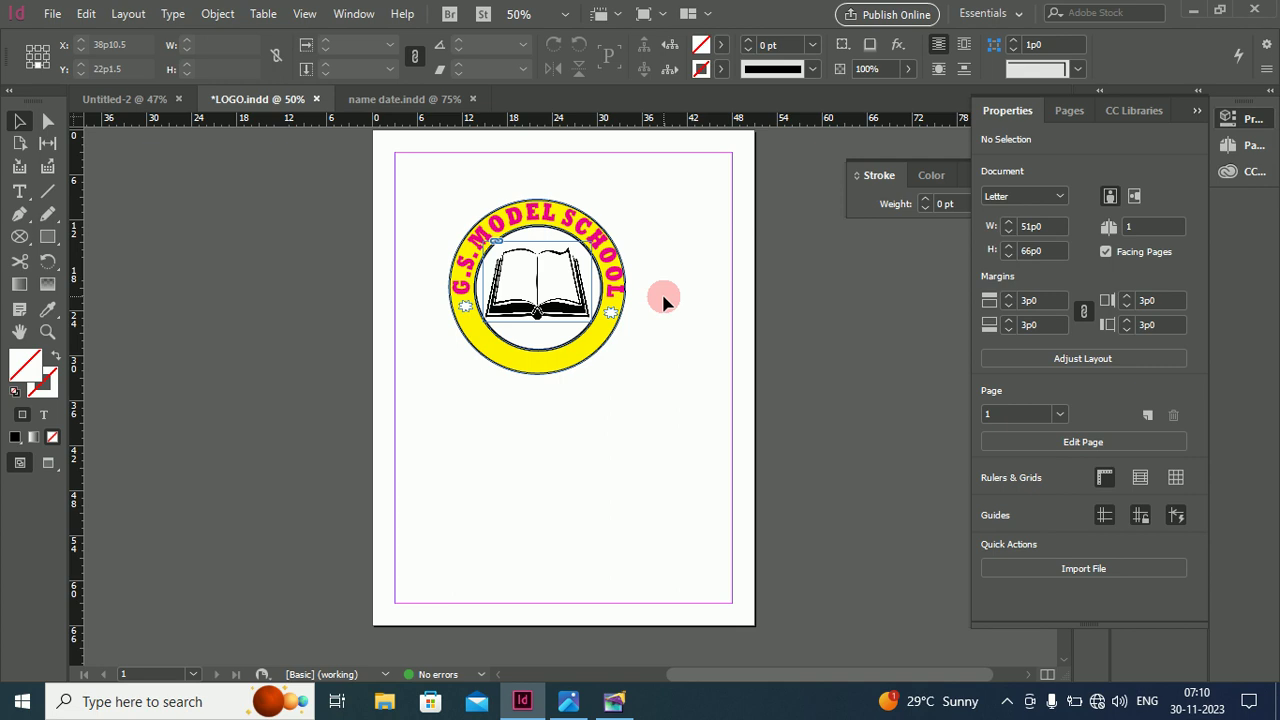
{"action": "scroll", "coordinate": [664, 302], "scroll_direction": "up", "scroll_amount": 1}
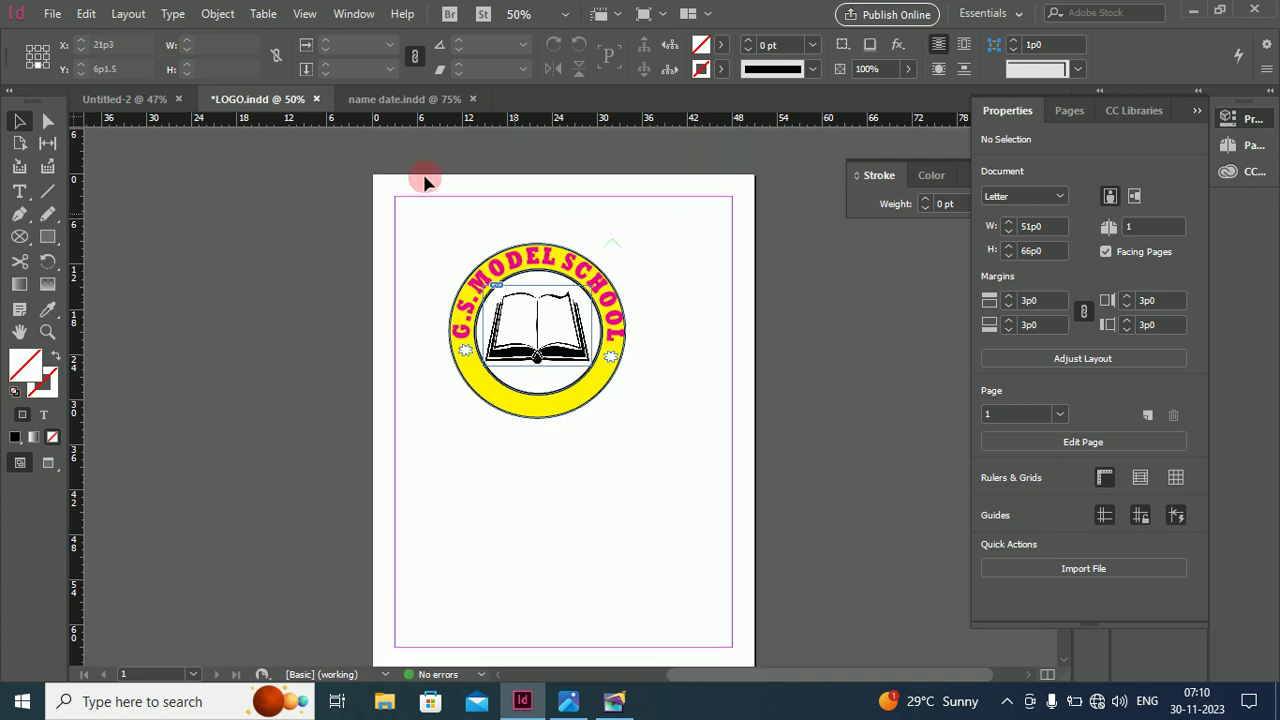
{"action": "left_click", "coordinate": [220, 16]}
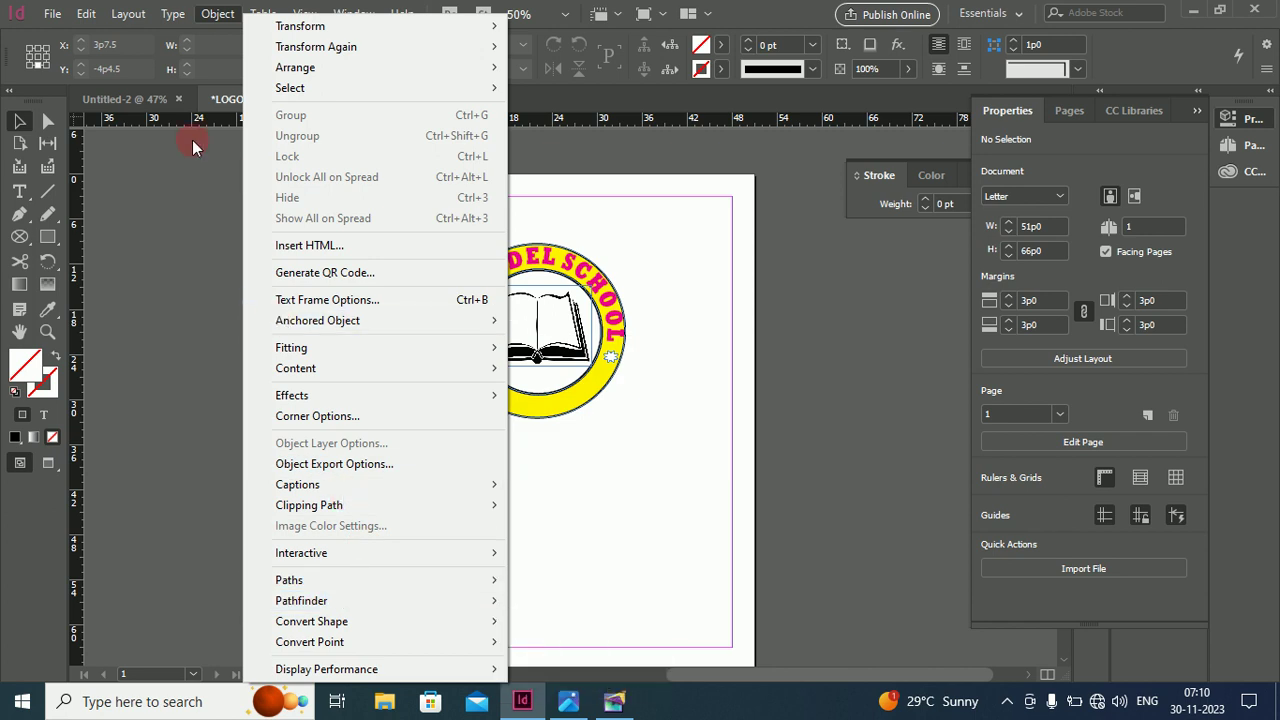
{"action": "mouse_move", "coordinate": [128, 13]}
{"action": "mouse_move", "coordinate": [188, 36]}
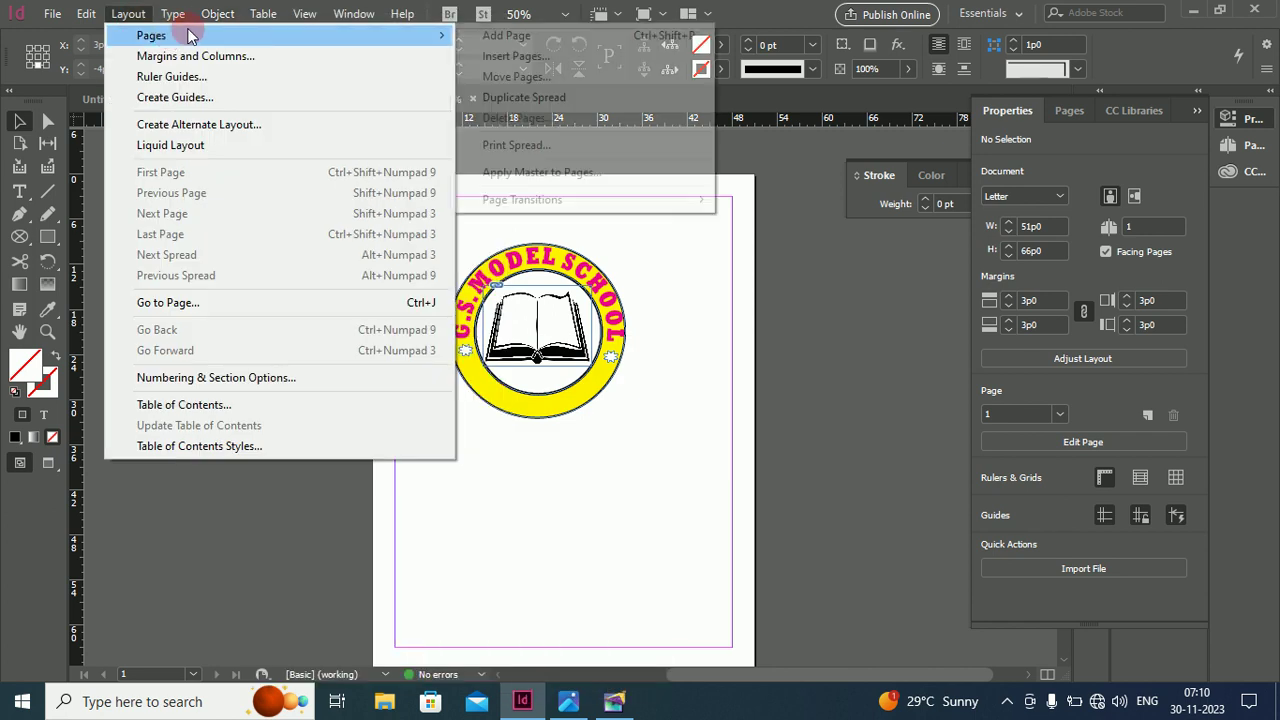
{"action": "left_click", "coordinate": [686, 316]}
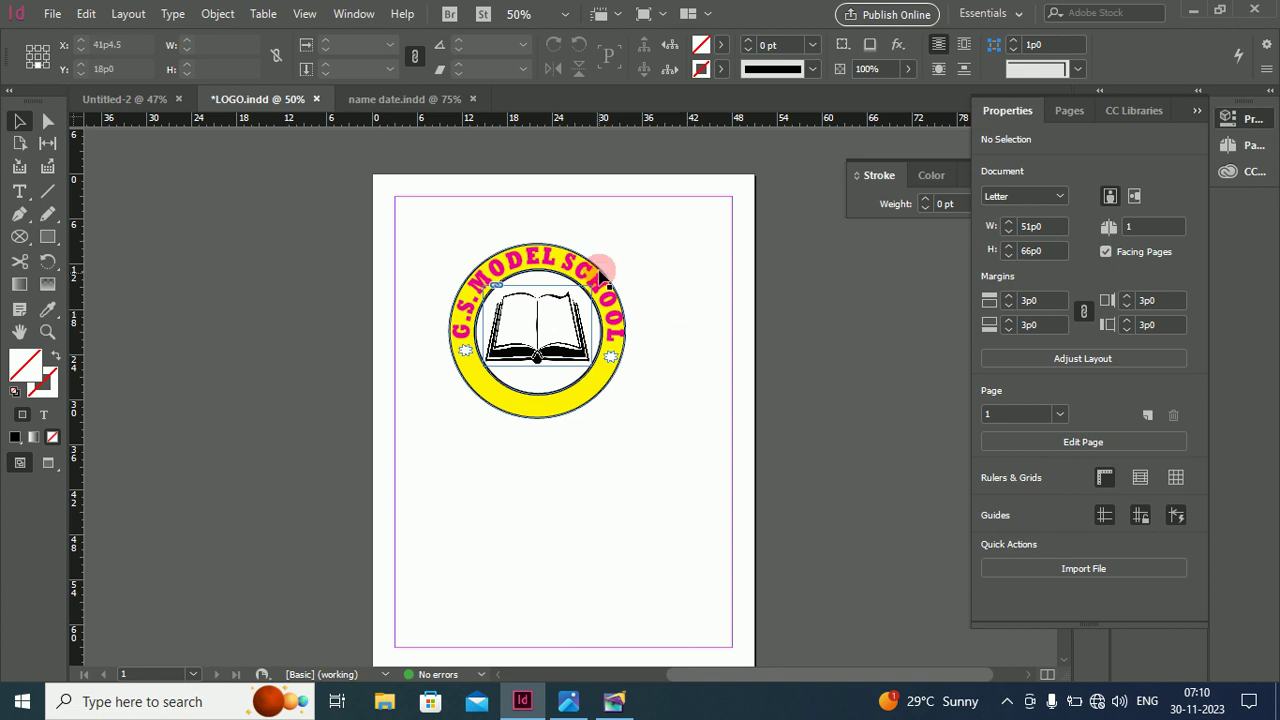
Start setting up a new document and examine the Print presets and the Bleed and Slug settings
{"action": "left_click", "coordinate": [57, 21]}
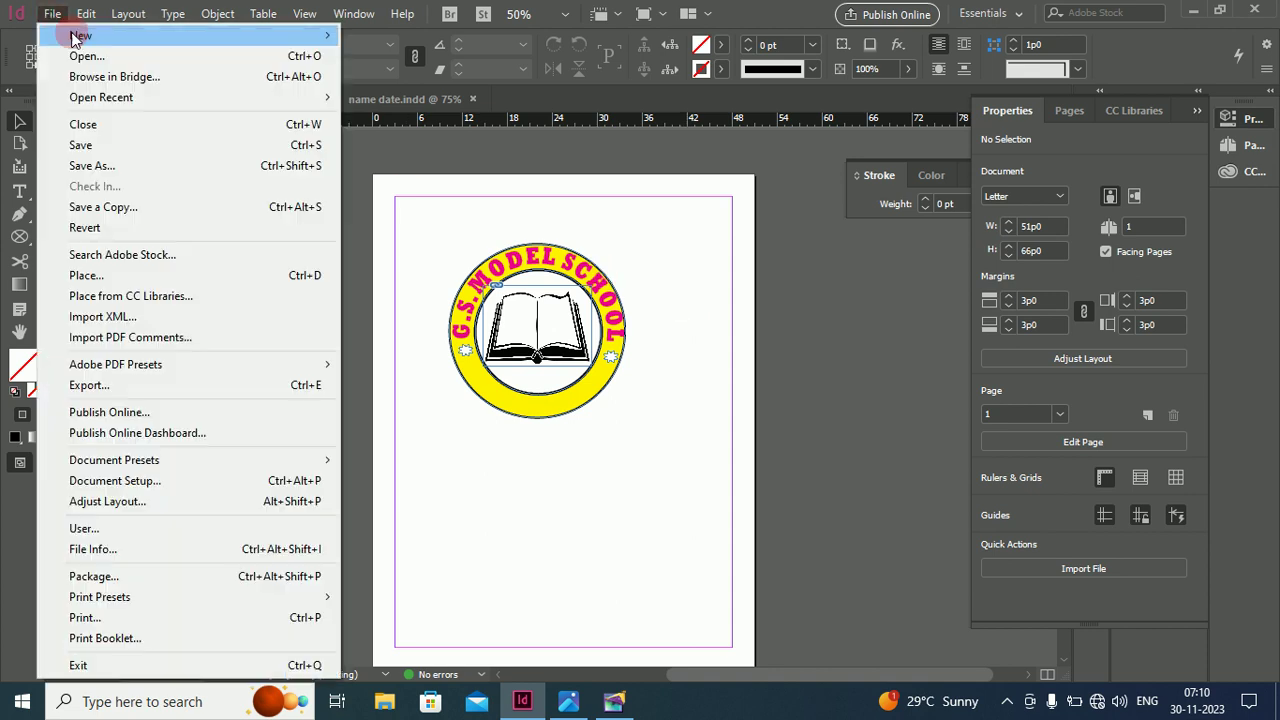
{"action": "mouse_move", "coordinate": [80, 35]}
{"action": "left_click", "coordinate": [357, 42]}
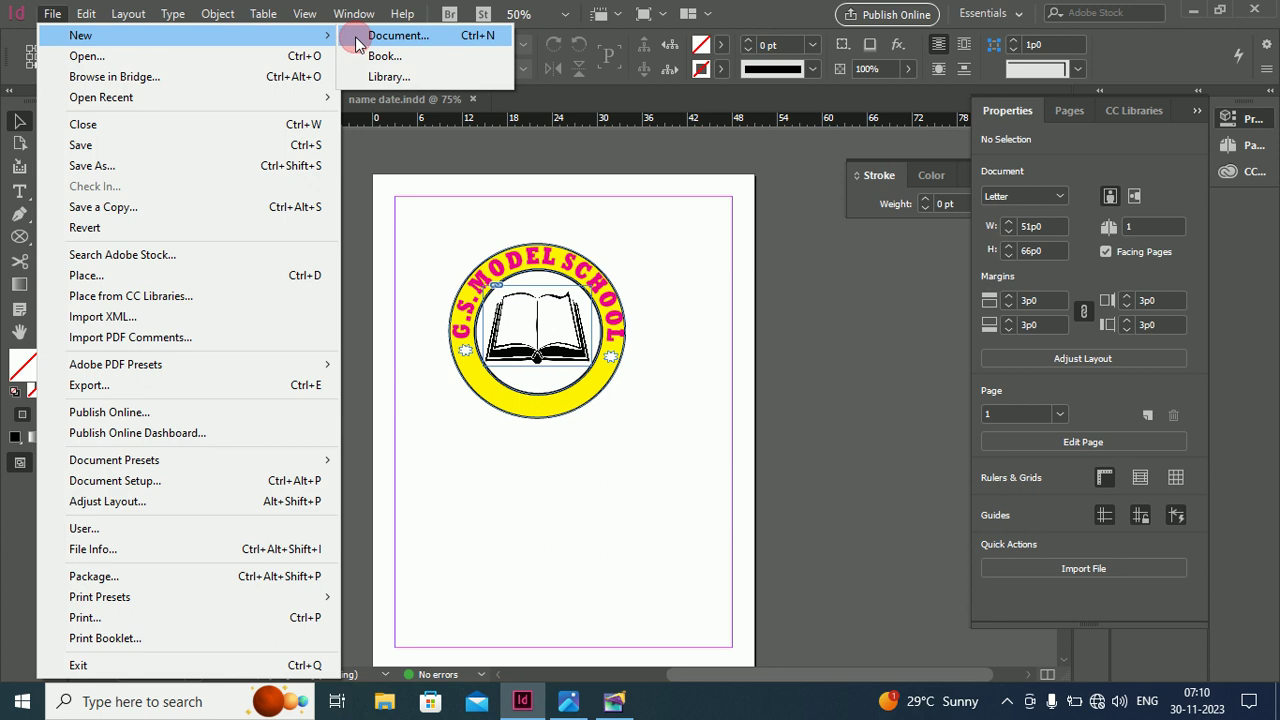
{"action": "left_click", "coordinate": [428, 116]}
{"action": "left_click", "coordinate": [452, 172]}
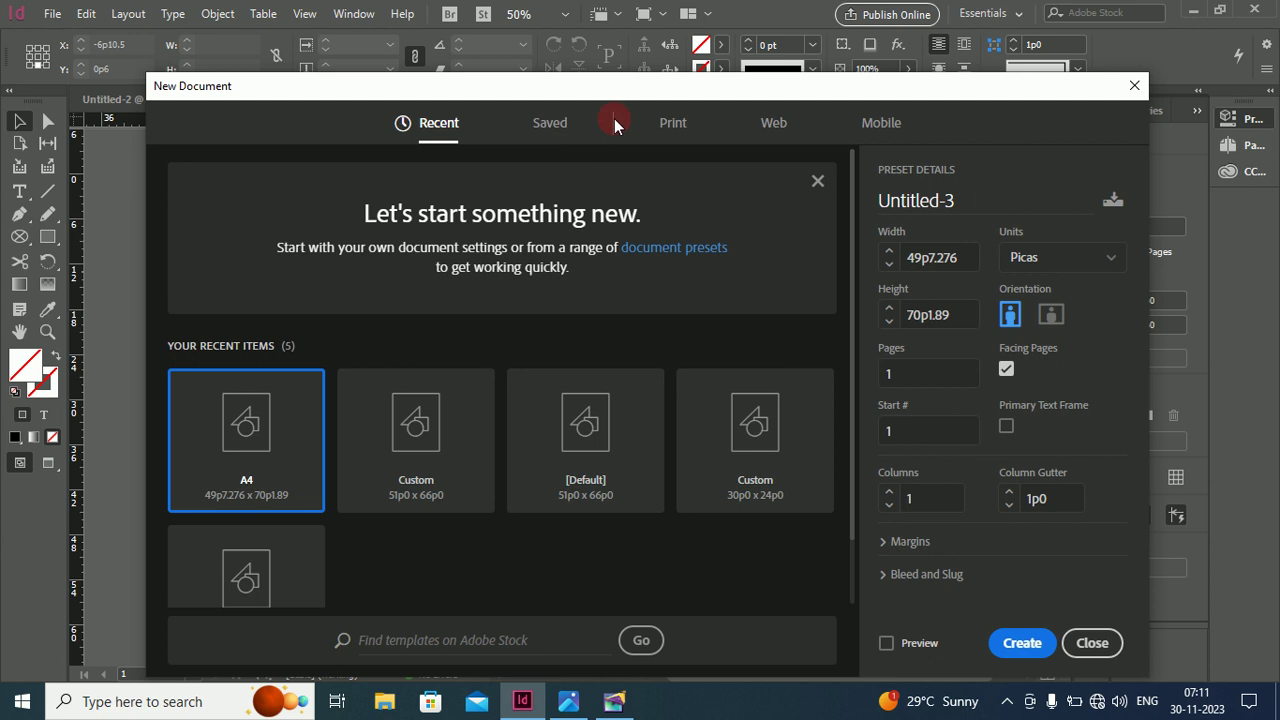
{"action": "left_click", "coordinate": [676, 130]}
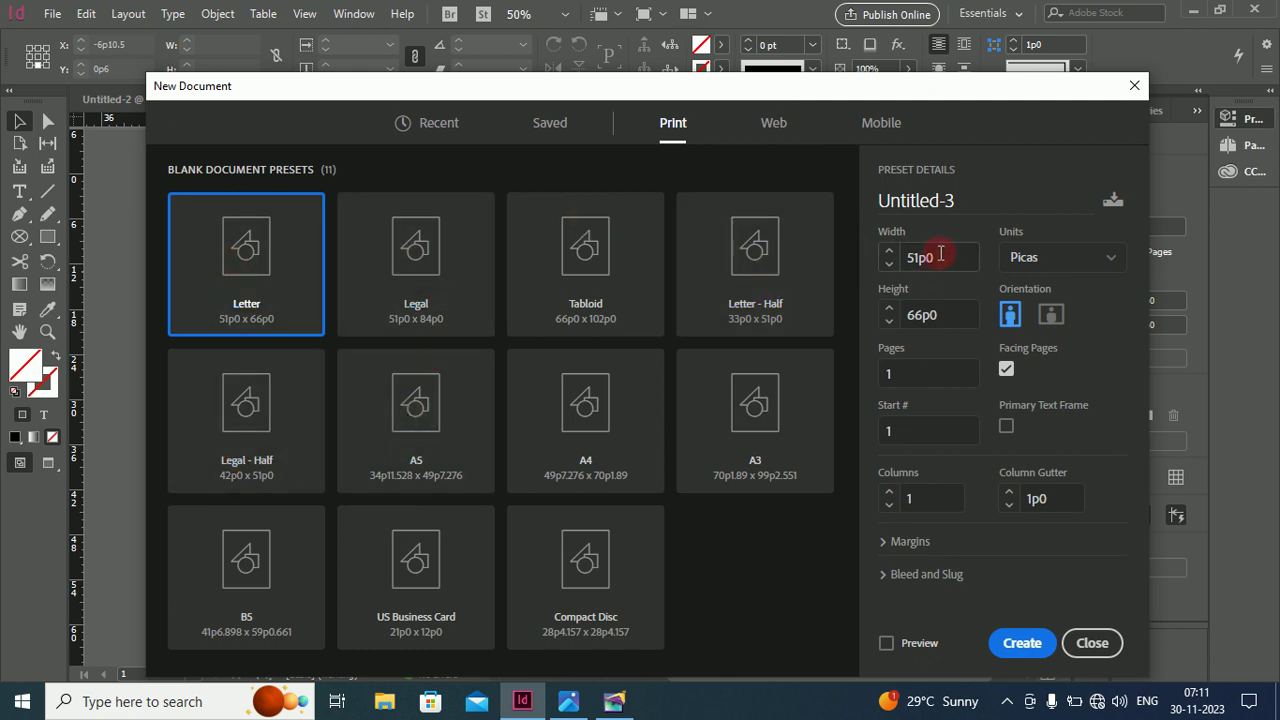
{"action": "left_click", "coordinate": [884, 578]}
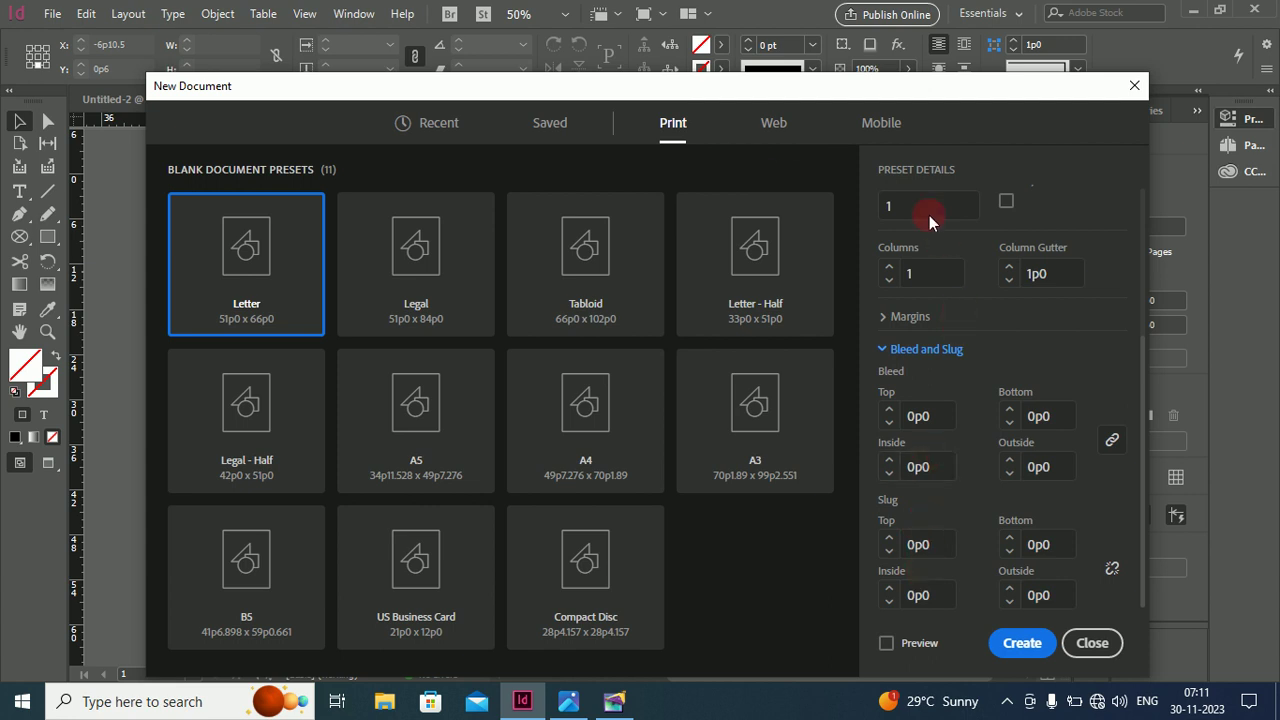
Examine the Web and Mobile document presets, return to the Print presets and leave without creating a document
{"action": "left_click", "coordinate": [775, 125]}
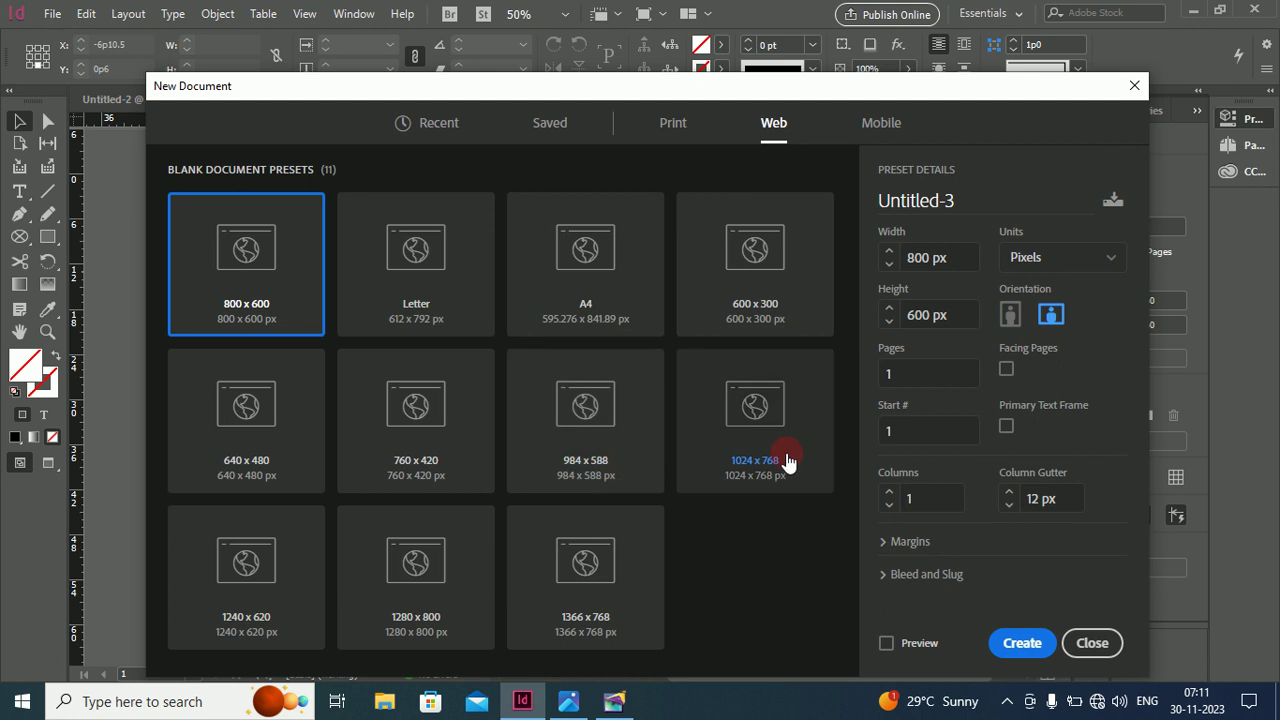
{"action": "left_click", "coordinate": [869, 124]}
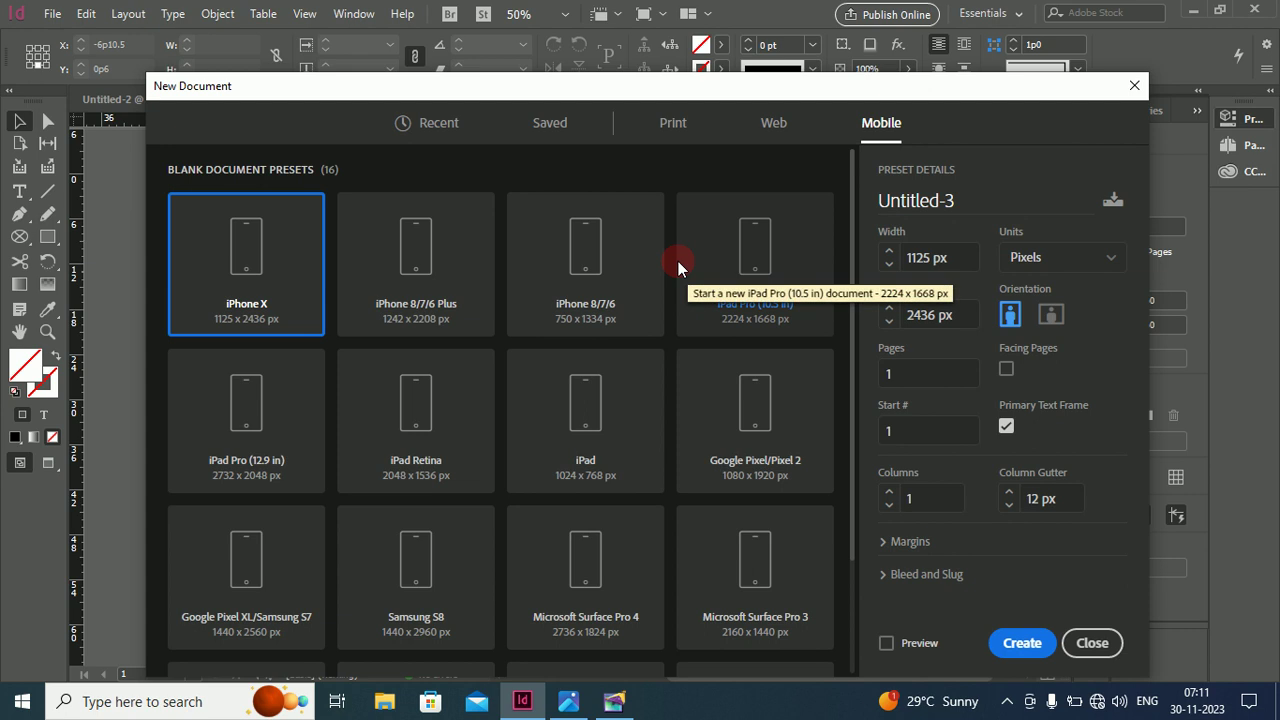
{"action": "left_click", "coordinate": [670, 124]}
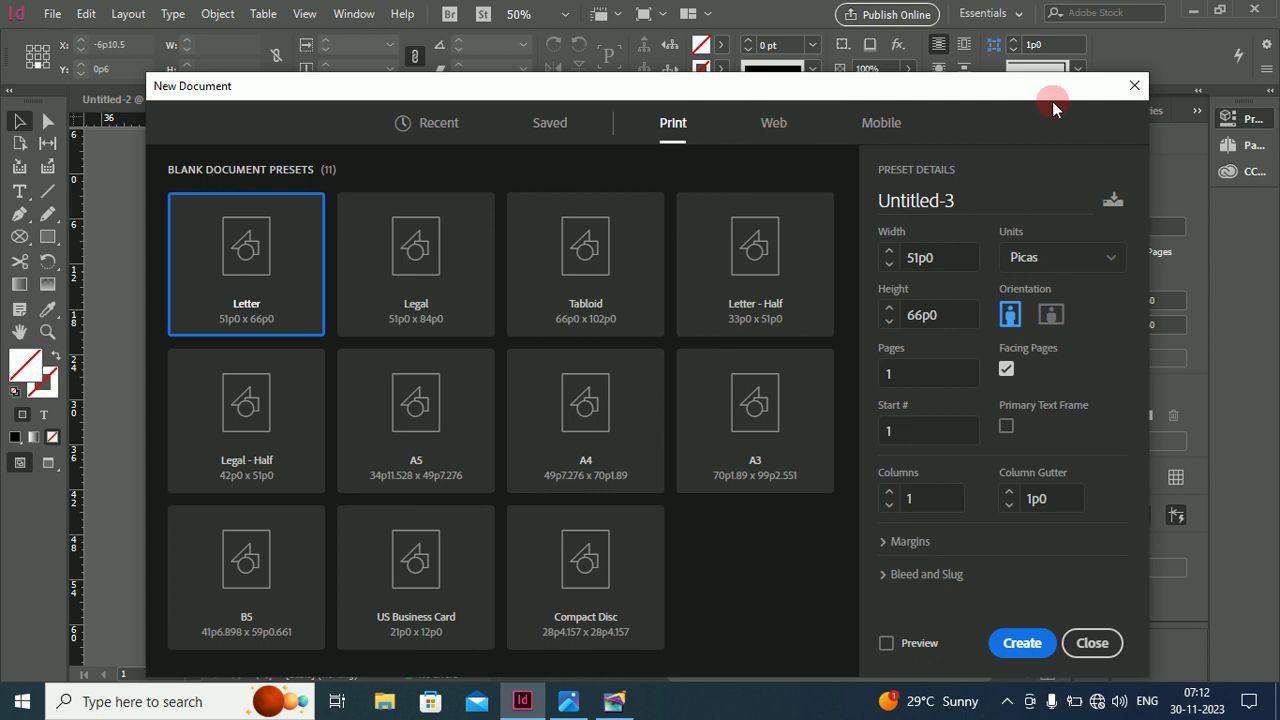
{"action": "left_click", "coordinate": [1134, 85]}
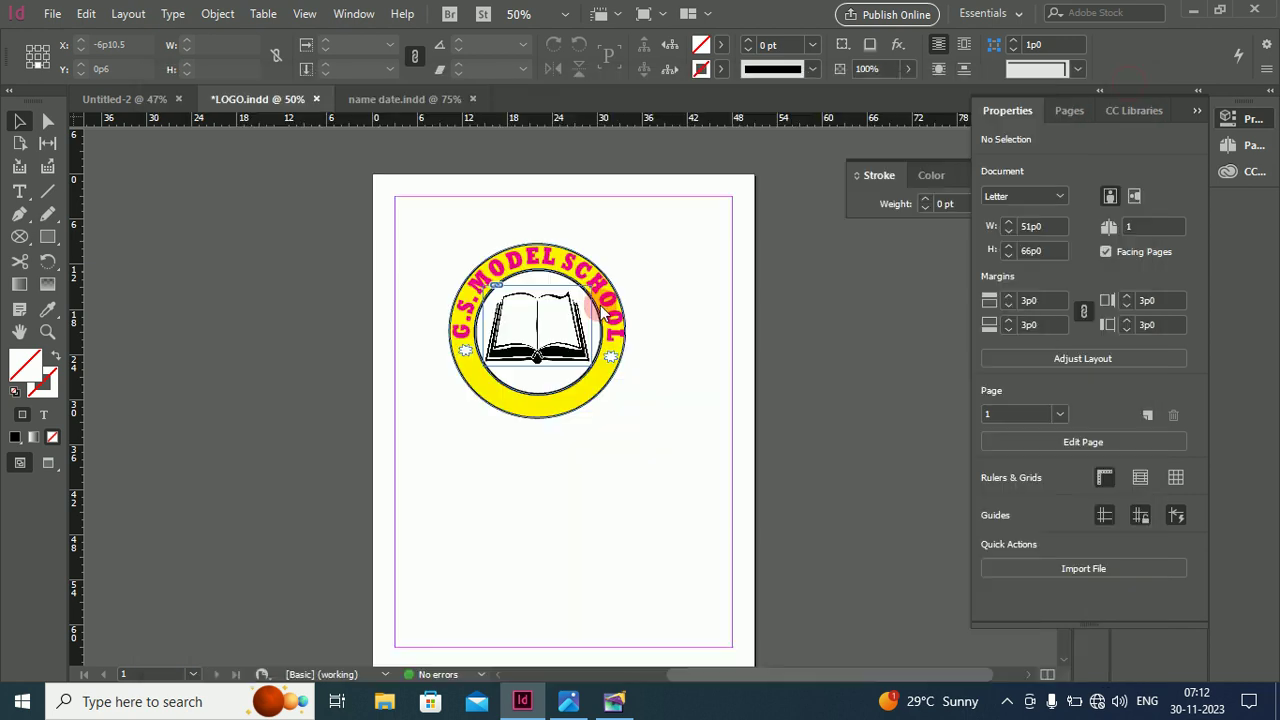